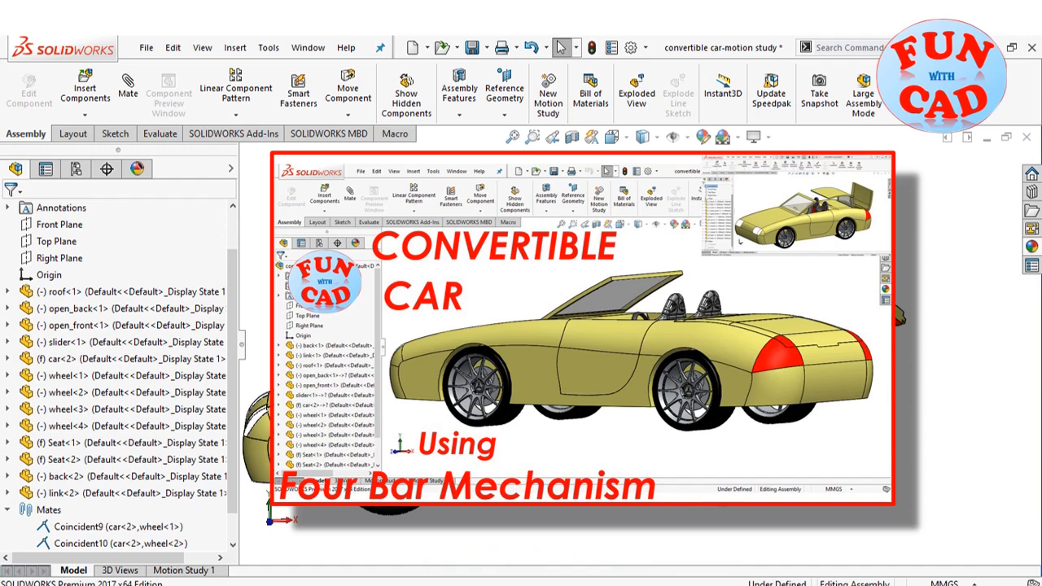
Add a coincident mate between the circular edge at the link's lower end and the matching pin edge inside the car's rear
scroll(750, 390, down, 2)
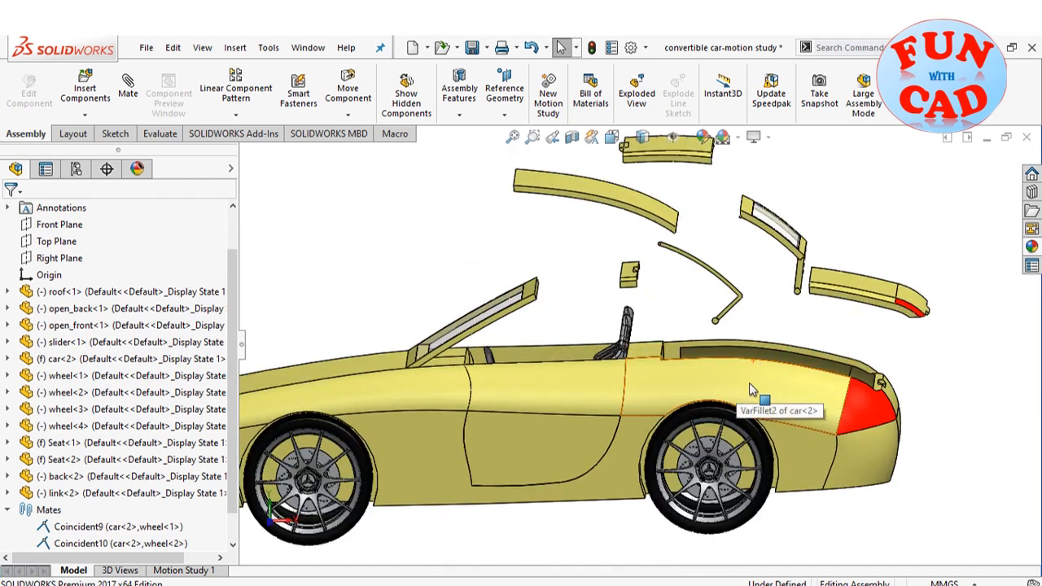
scroll(636, 334, up, 2)
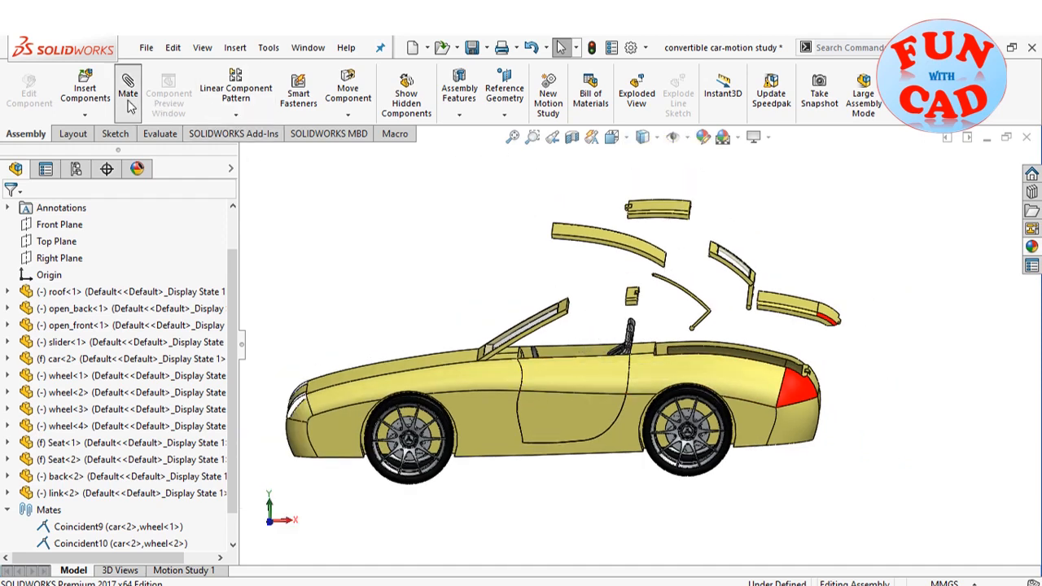
scroll(700, 349, down, 3)
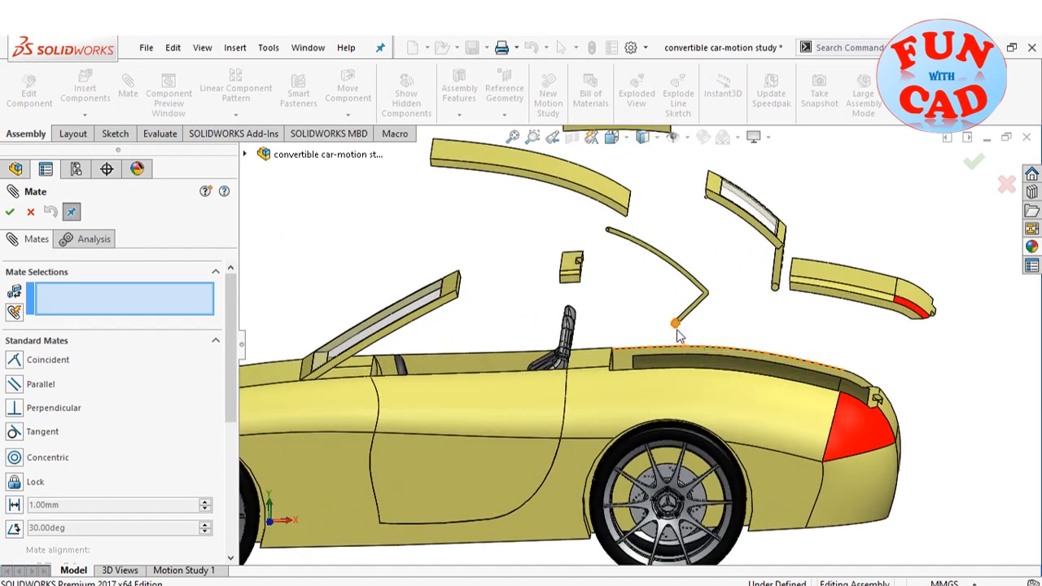
click(675, 324)
scroll(698, 396, down, 2)
middle_drag(697, 397, 600, 457)
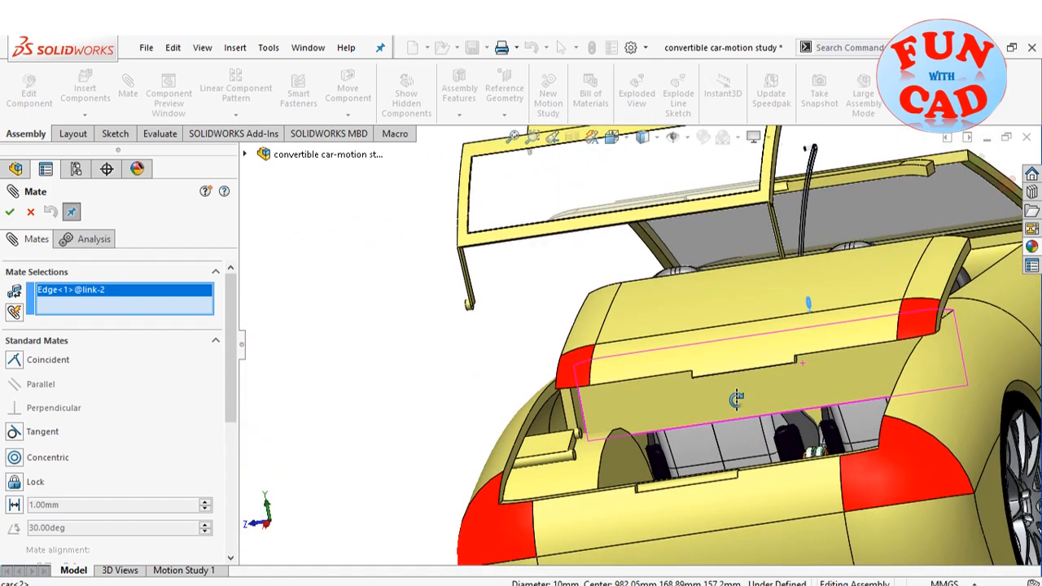
scroll(590, 457, down, 2)
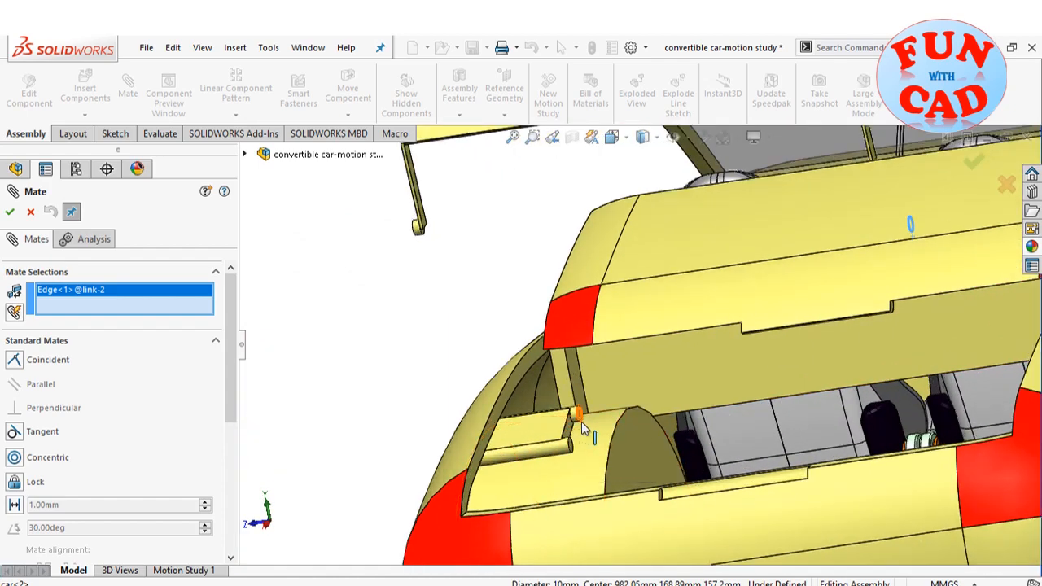
click(581, 423)
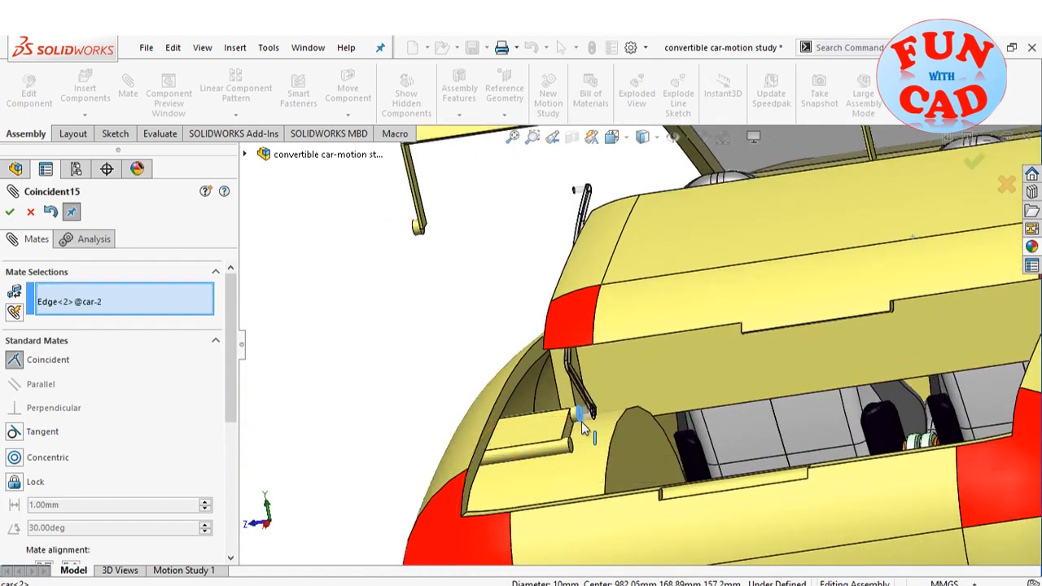
click(11, 213)
Mate the circular edge on the back window frame's lower arm coincident with its hinge pin in the car's rear
middle_drag(294, 251, 513, 289)
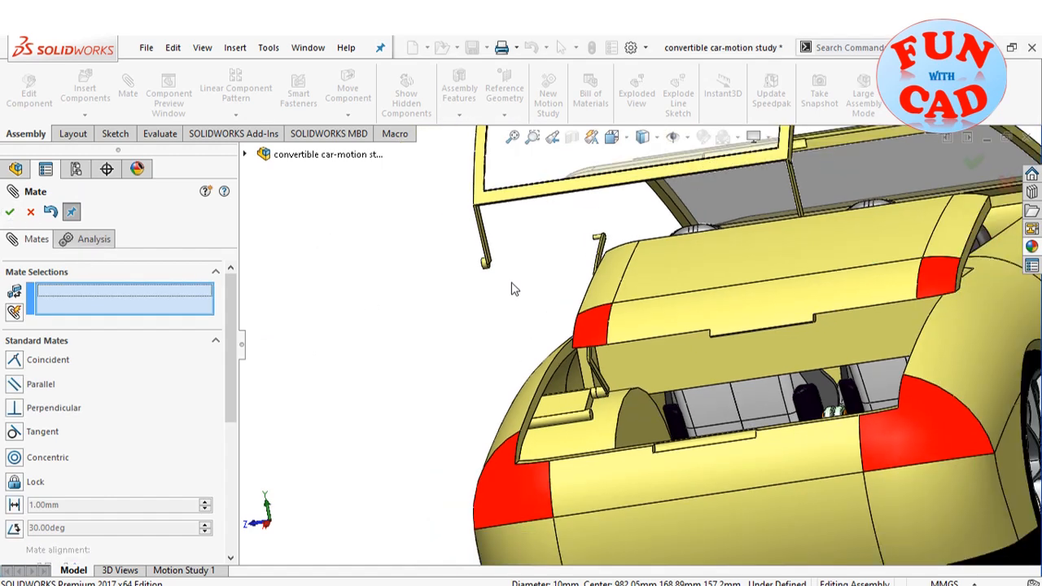
click(483, 269)
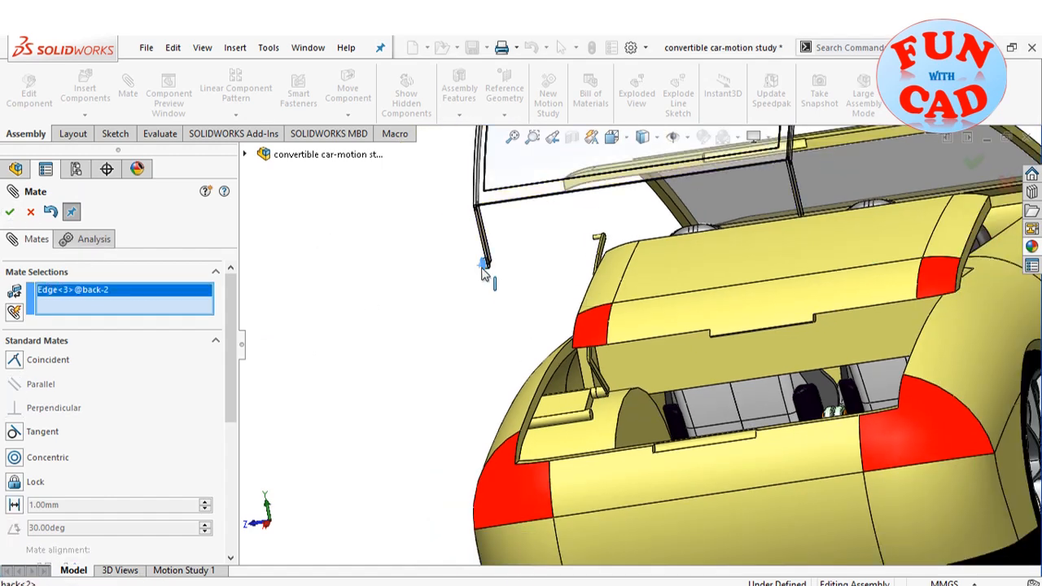
click(591, 414)
click(10, 213)
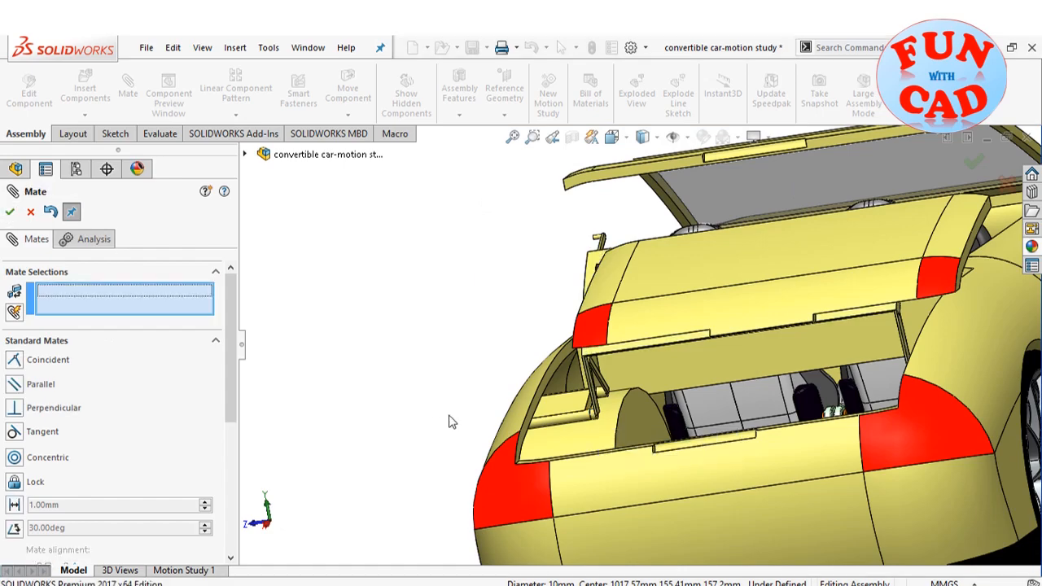
Mate the roof concentric with the back window frame's upper pivot and with the link's upper end
key(ctrl+1)
middle_drag(584, 369, 689, 268)
scroll(689, 269, down, 5)
scroll(689, 268, down, 2)
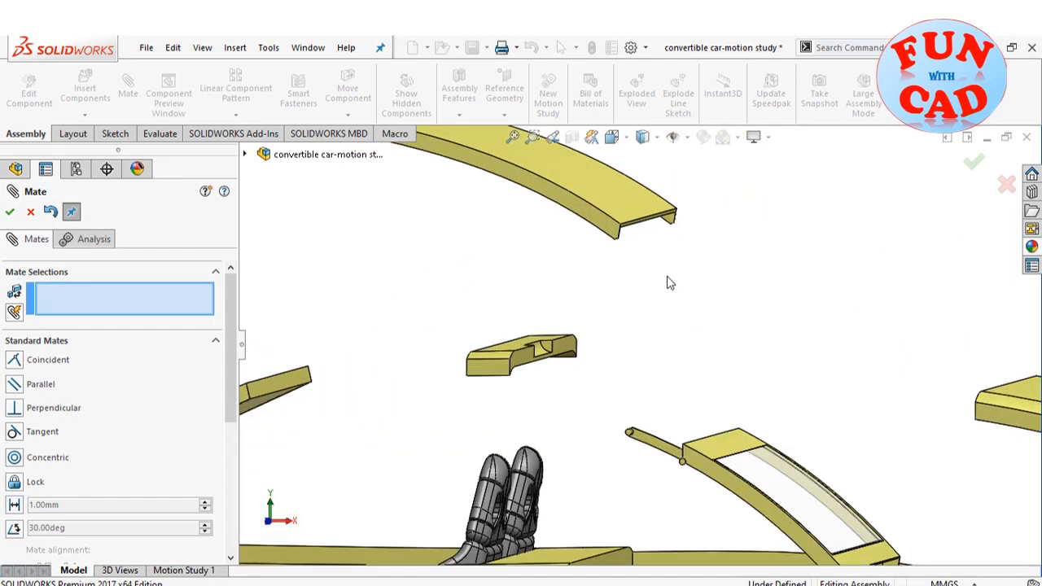
scroll(687, 486, down, 2)
click(675, 439)
scroll(676, 439, up, 5)
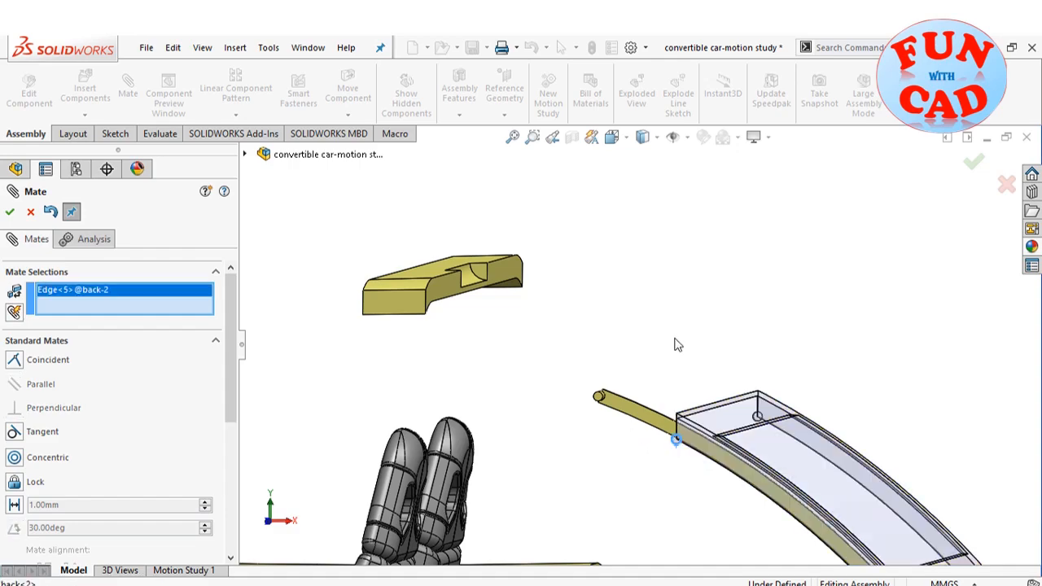
scroll(581, 226, down, 4)
middle_drag(635, 272, 516, 220)
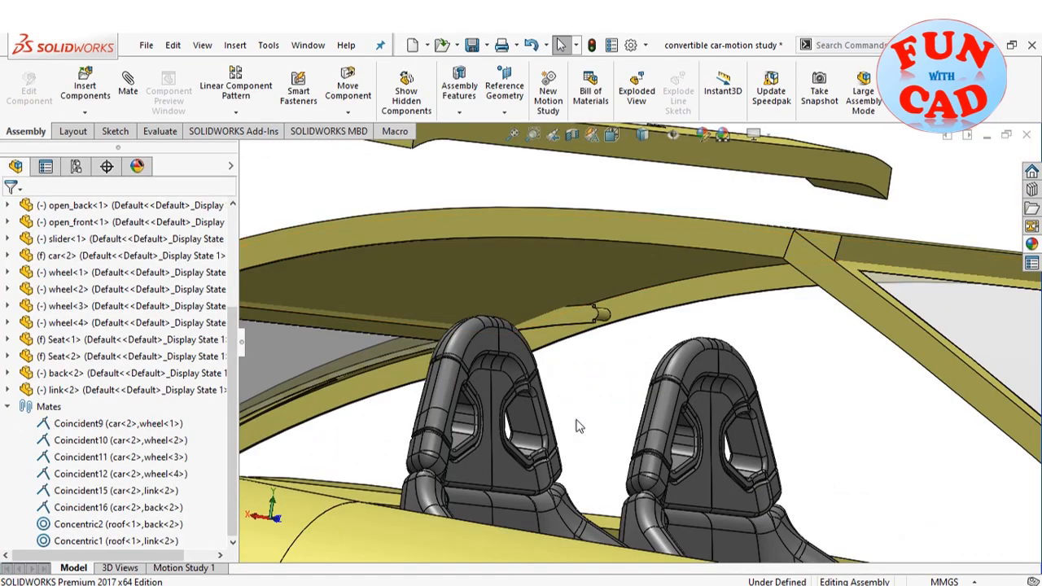
Move the back window frame down so the roof linkage folds into the car's rear compartment
scroll(577, 426, up, 3)
scroll(688, 366, down, 3)
middle_drag(687, 366, 740, 409)
scroll(741, 410, up, 4)
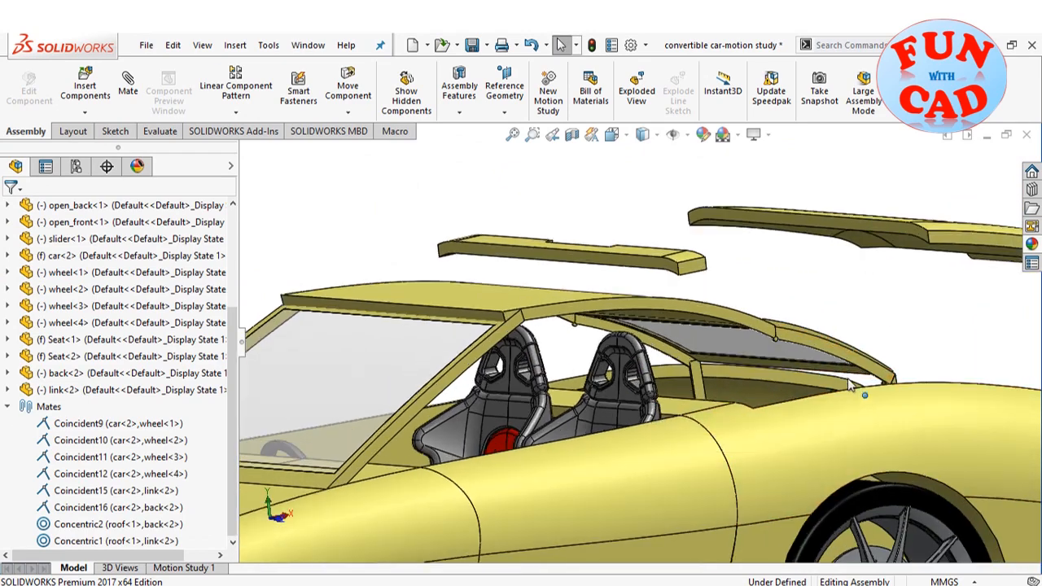
key(ctrl+1)
scroll(578, 376, down, 5)
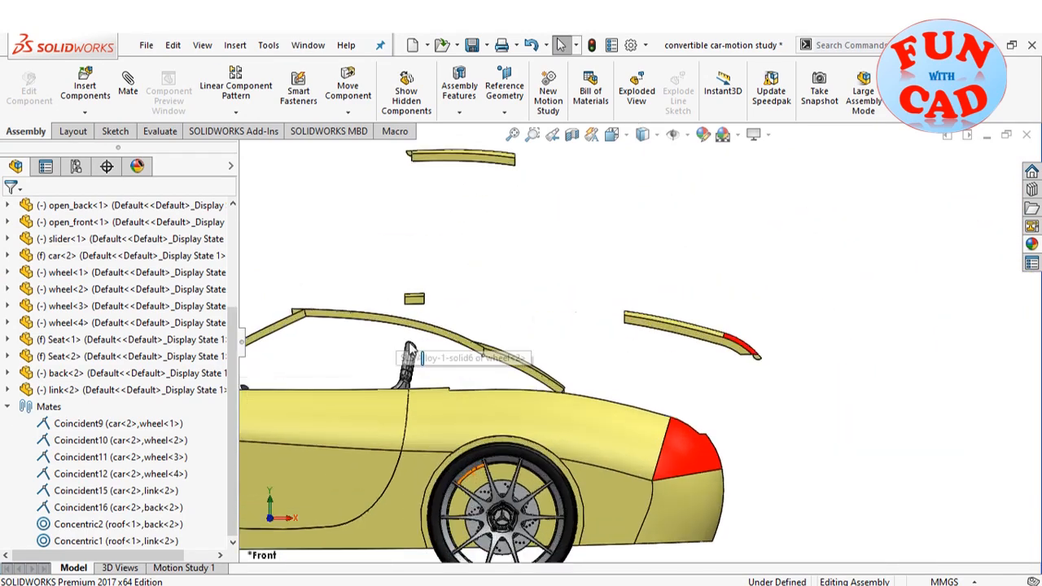
drag(576, 376, 754, 490)
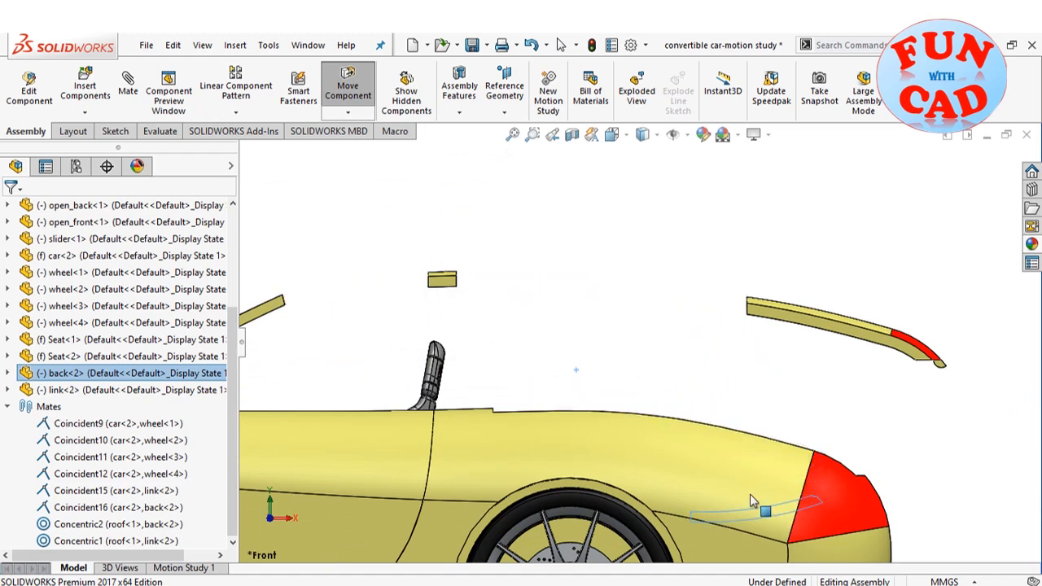
key(Escape)
key(Escape)
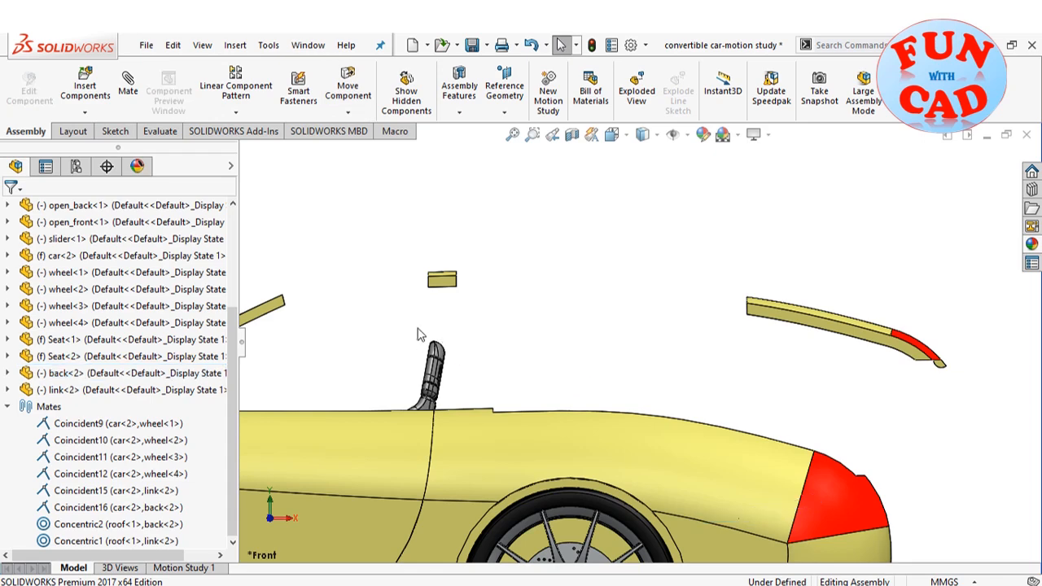
Add a coincident mate between the open_back cover's hinge edge and the matching hinge edge at the car's tail
mouse_move(418, 329)
middle_down()
mouse_move(422, 357)
mouse_move(406, 353)
mouse_move(412, 370)
mouse_move(416, 347)
middle_up()
scroll(416, 347, up, 2)
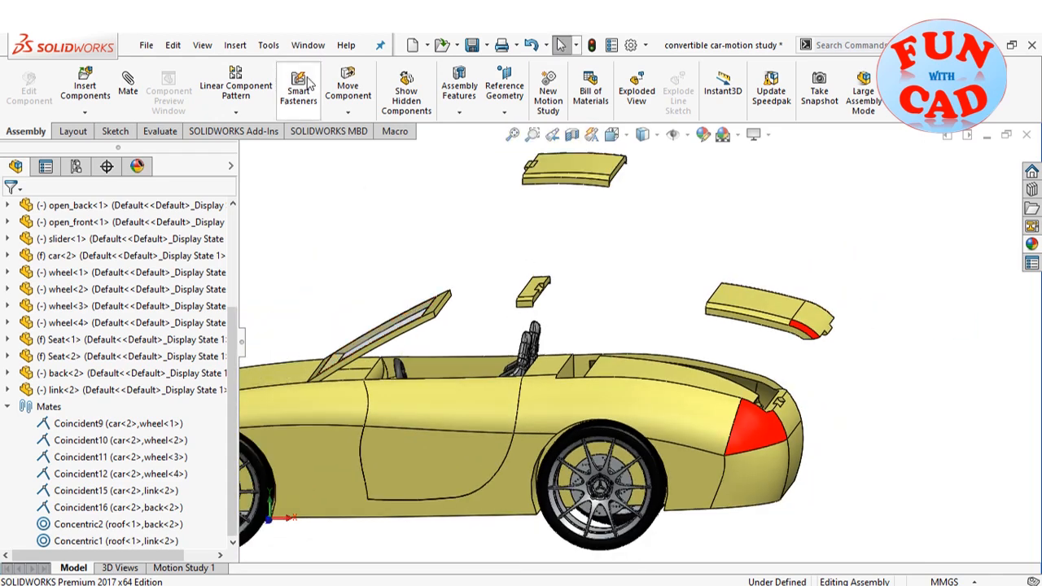
scroll(773, 354, down, 4)
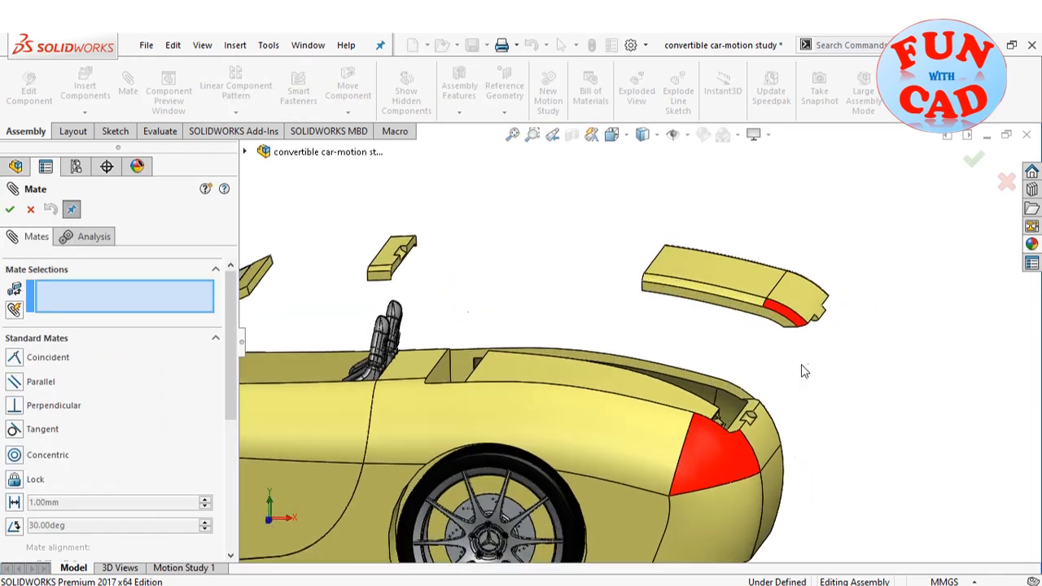
click(802, 291)
middle_drag(801, 291, 660, 448)
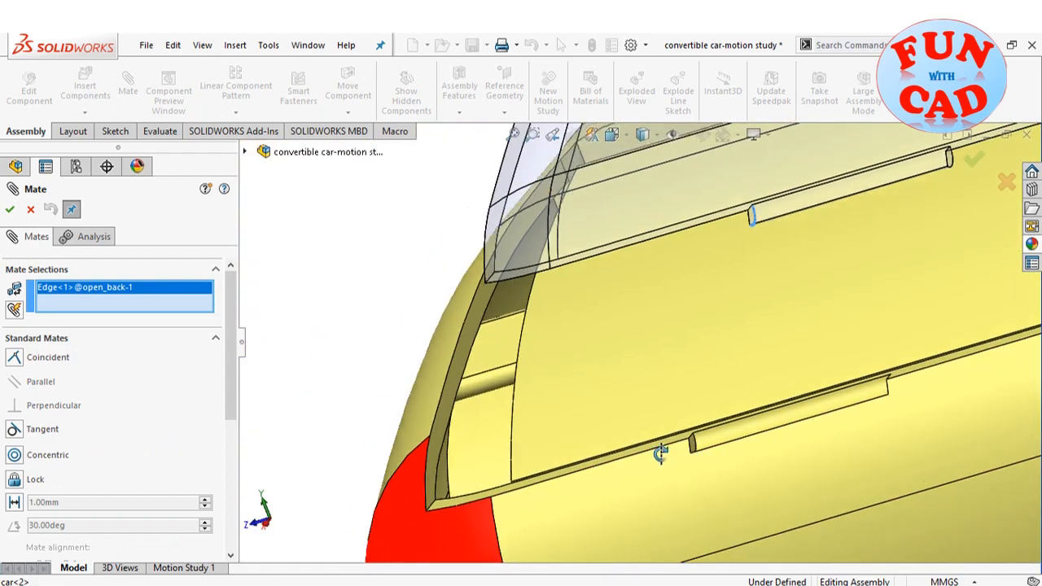
click(693, 445)
click(12, 213)
Add a coincident mate between a vertical edge of the slider and the matching vertical edge of the car's rear opening
scroll(467, 399, up, 4)
middle_drag(467, 400, 595, 244)
scroll(595, 241, up, 3)
scroll(598, 236, down, 5)
scroll(704, 291, down, 2)
scroll(611, 337, up, 3)
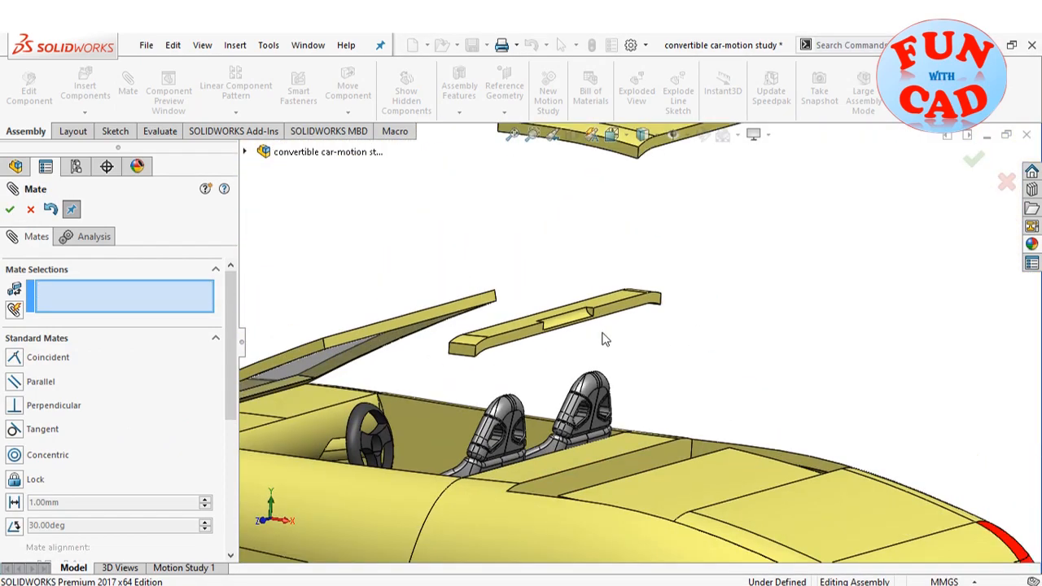
middle_drag(602, 337, 648, 324)
scroll(518, 301, down, 4)
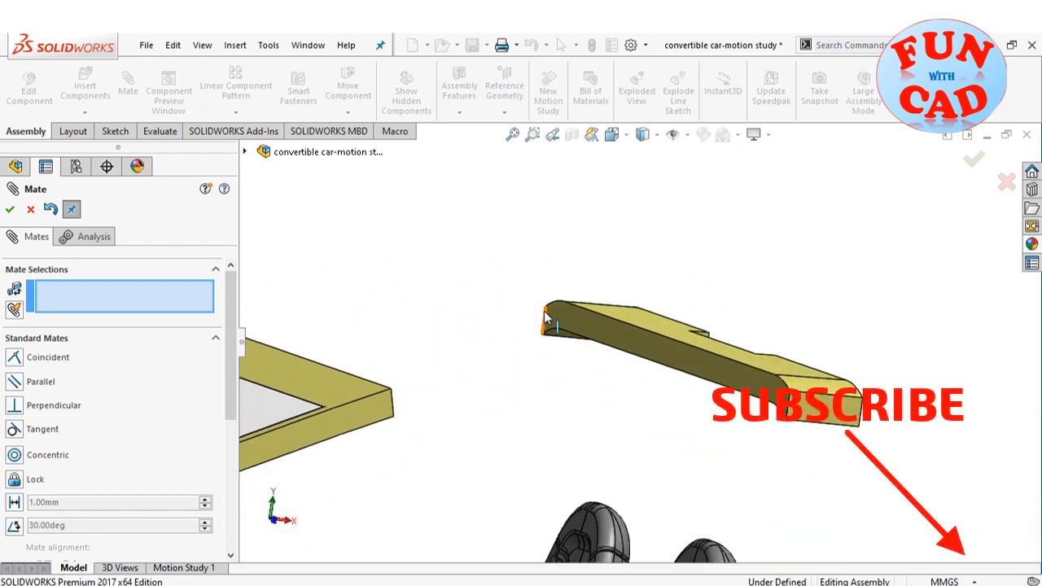
click(549, 325)
scroll(550, 327, up, 4)
middle_drag(556, 334, 714, 486)
click(761, 527)
click(11, 211)
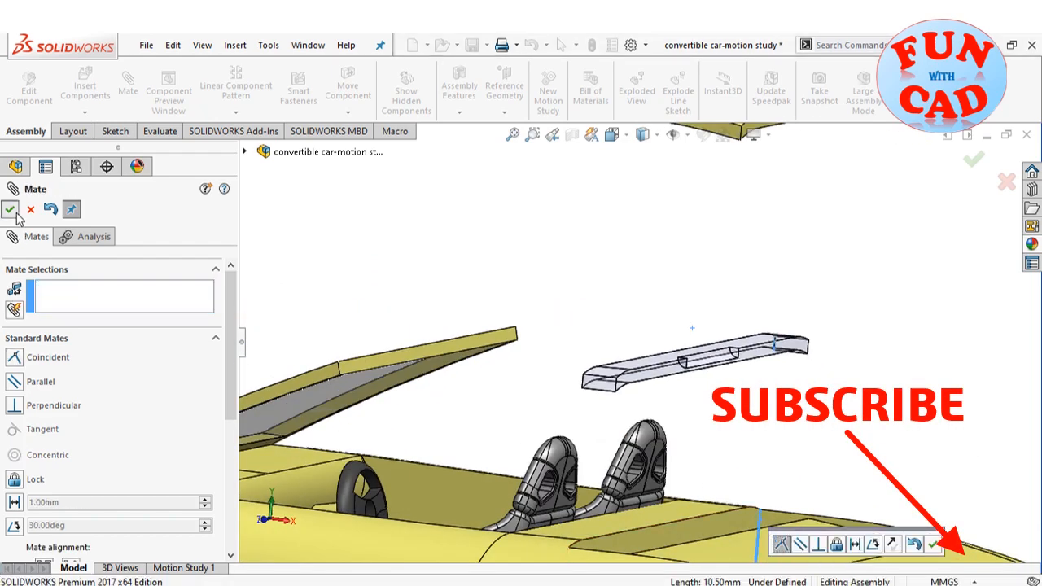
Mate the open_front cover's circular hinge edge coincident with the slider's hinge edge and finish mating
scroll(525, 265, up, 4)
scroll(595, 239, down, 5)
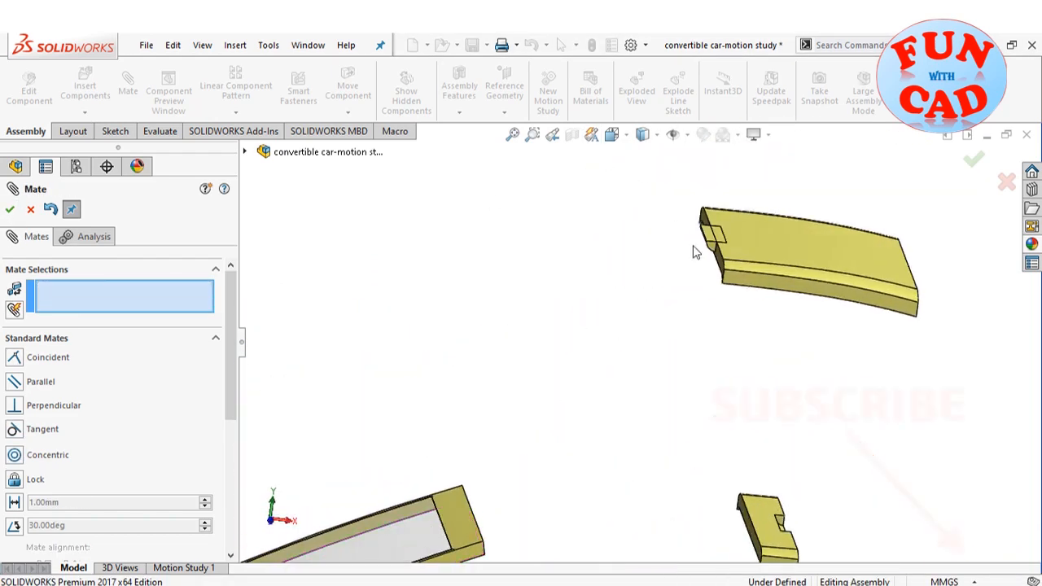
click(692, 245)
scroll(786, 488, up, 3)
scroll(830, 479, down, 3)
scroll(831, 478, down, 3)
click(754, 427)
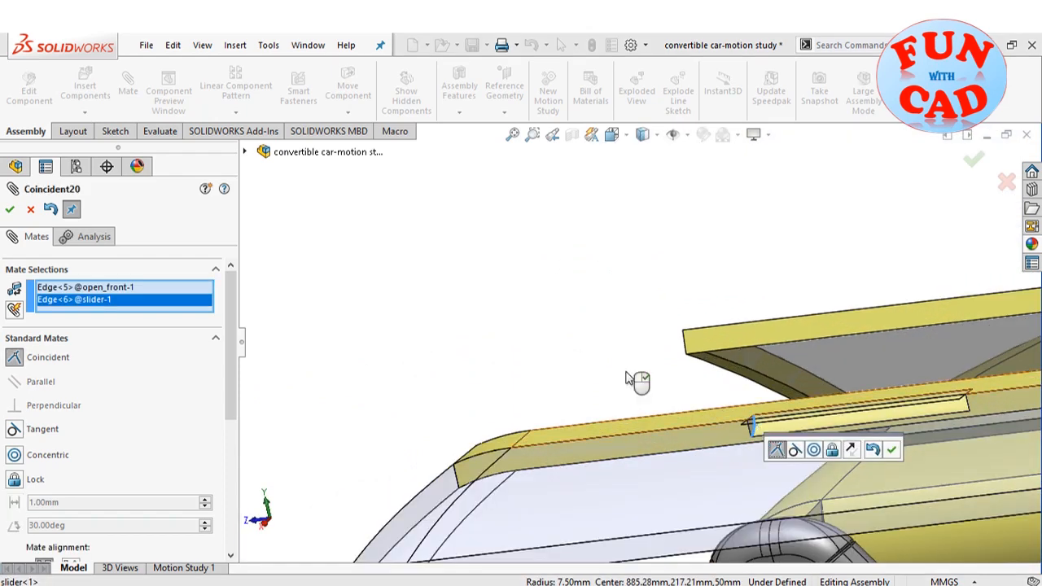
click(11, 210)
click(30, 210)
Add another coincident mate between the slider's corner edge and the vertical corner edge of the car's rear opening
scroll(412, 426, up, 3)
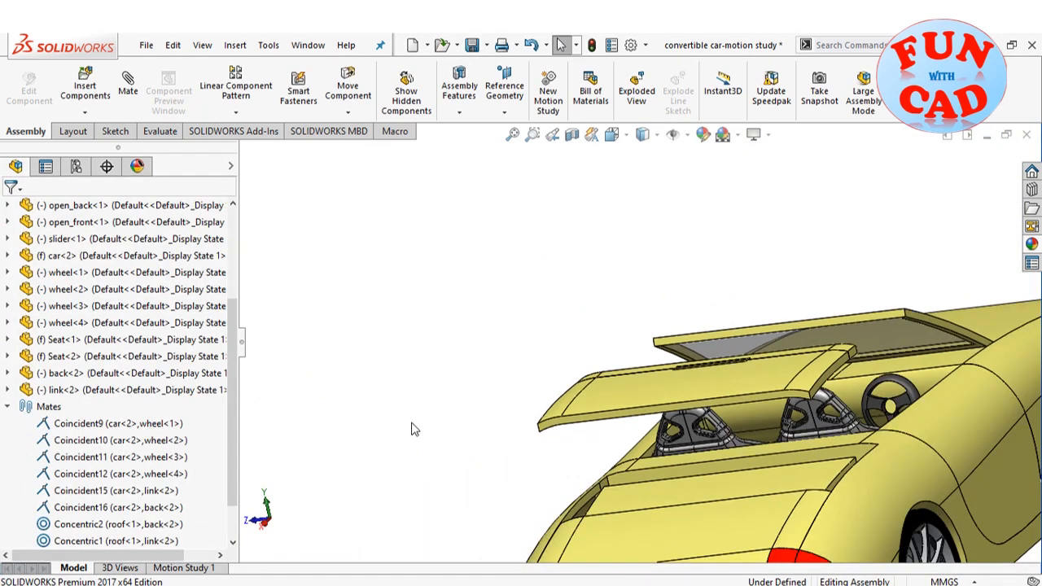
scroll(497, 488, down, 4)
scroll(508, 498, down, 2)
drag(538, 270, 609, 338)
click(130, 82)
scroll(567, 421, down, 3)
click(616, 259)
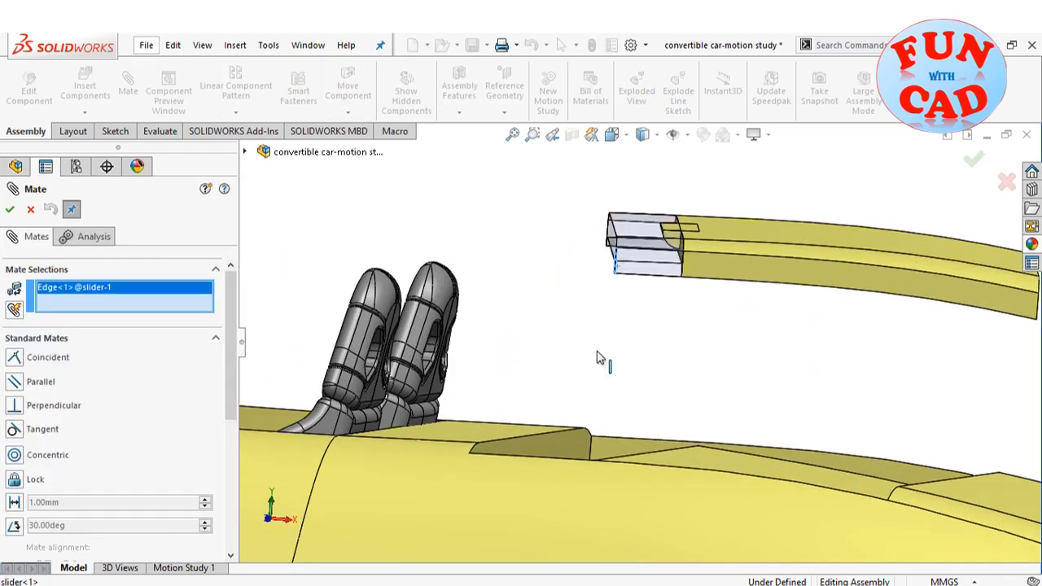
middle_drag(597, 358, 356, 457)
scroll(417, 434, down, 4)
click(495, 371)
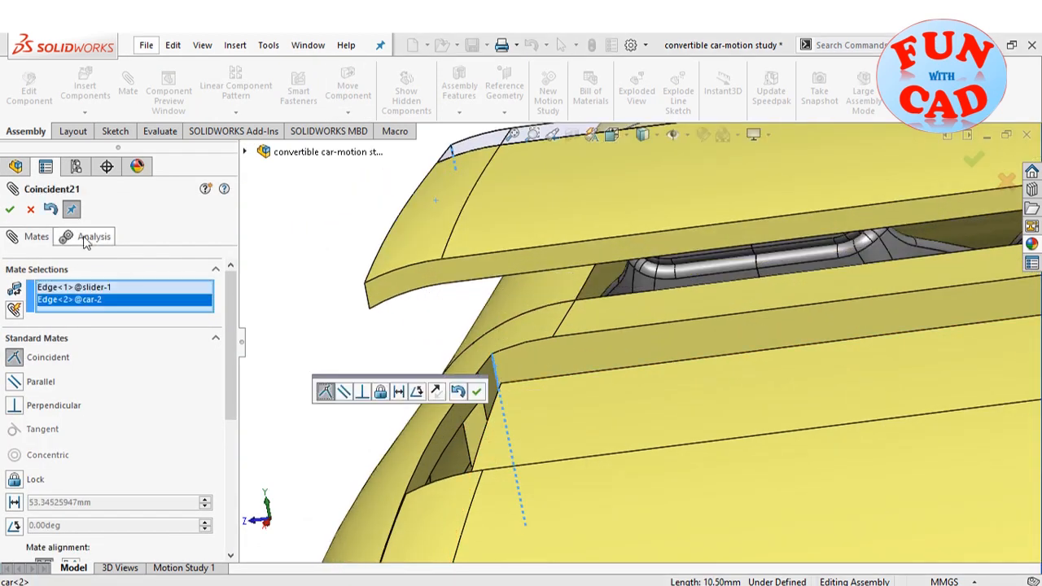
click(10, 210)
click(30, 210)
Lower the slider and front cover into the car body in the front view and collapse the mates list
click(254, 520)
scroll(390, 418, up, 4)
drag(397, 315, 400, 429)
click(439, 348)
scroll(439, 349, up, 7)
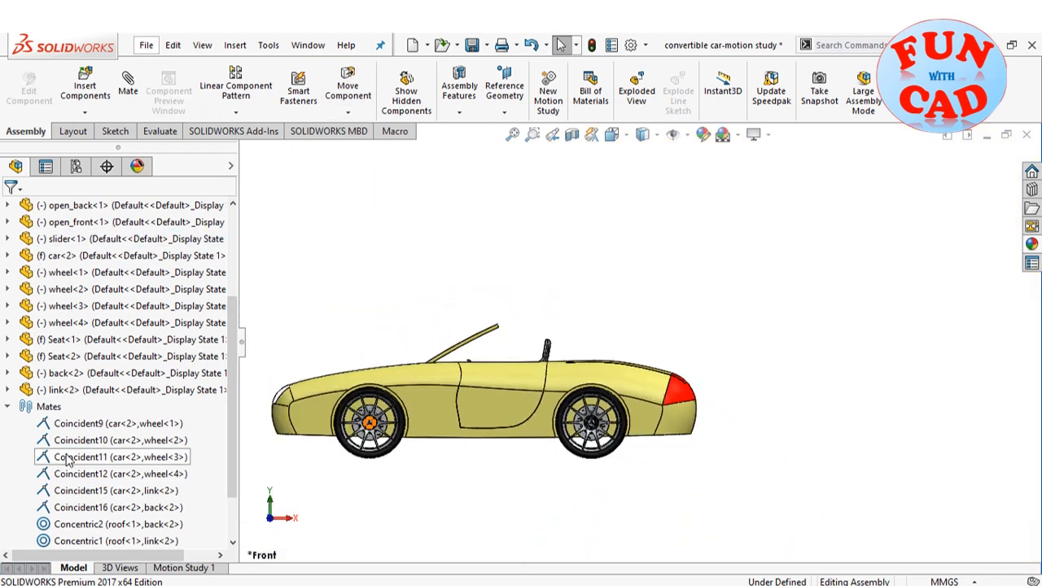
scroll(67, 458, down, 2)
click(8, 340)
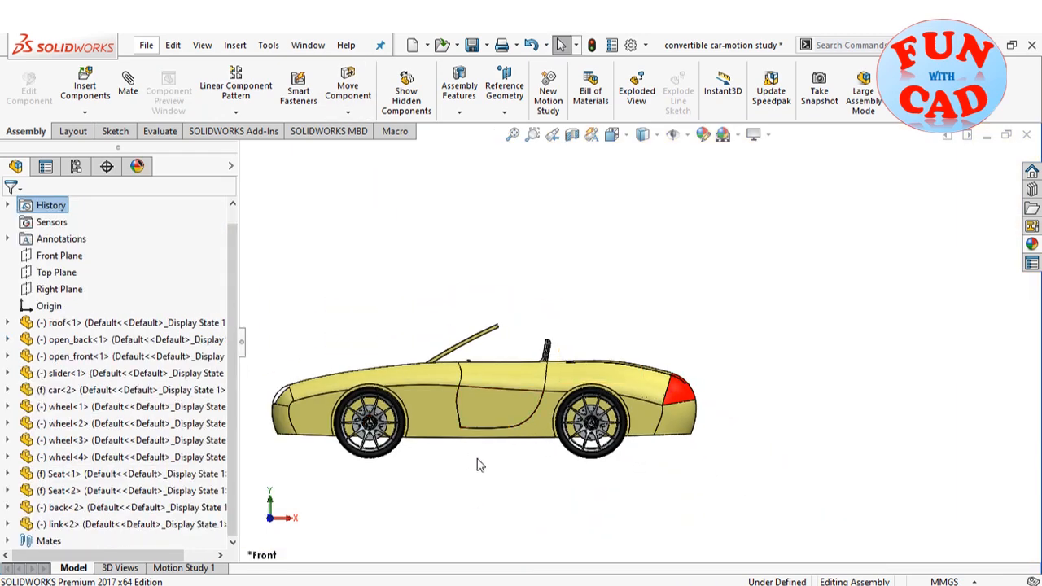
In a new motion study, swing the open_back cover open about its tail hinge and place its key at 2 seconds
middle_drag(481, 464, 343, 385)
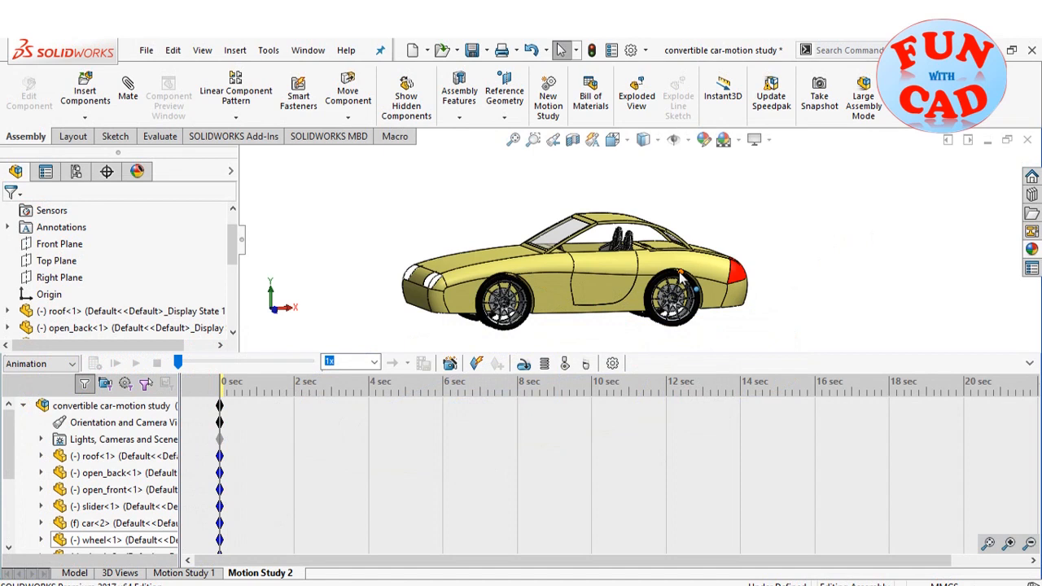
scroll(681, 276, down, 2)
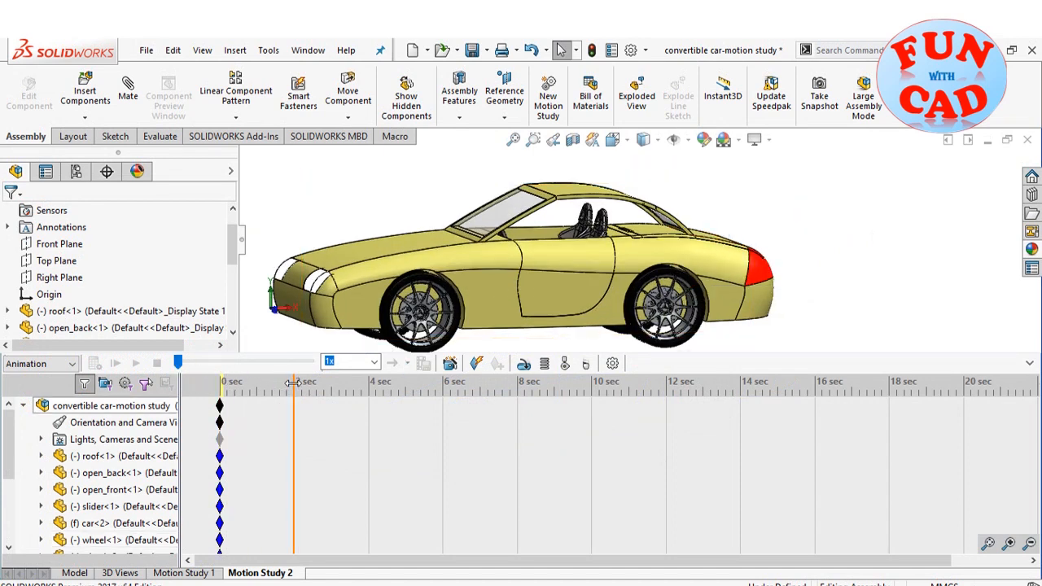
scroll(810, 188, down, 3)
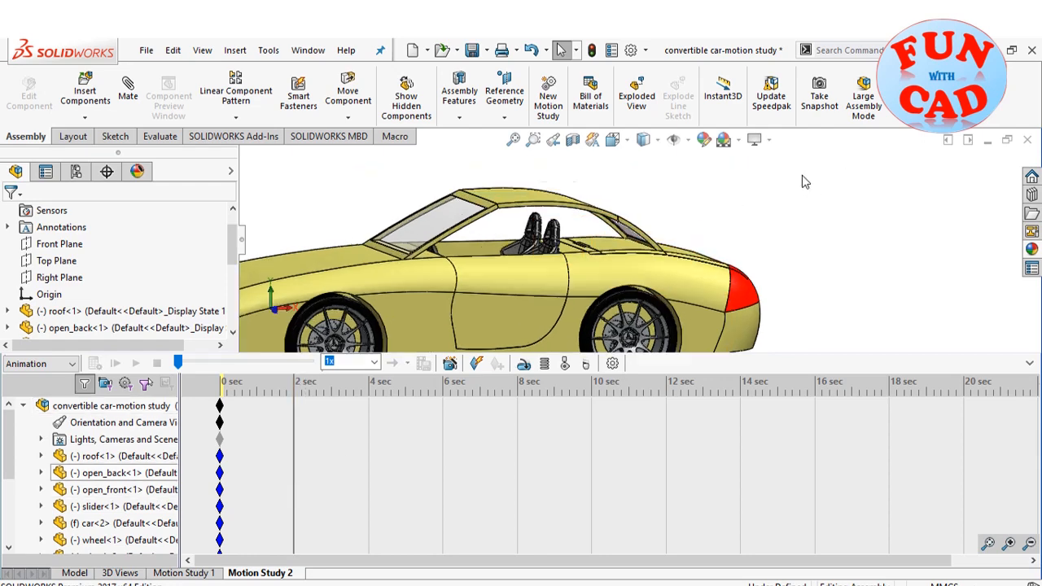
key(ctrl+1)
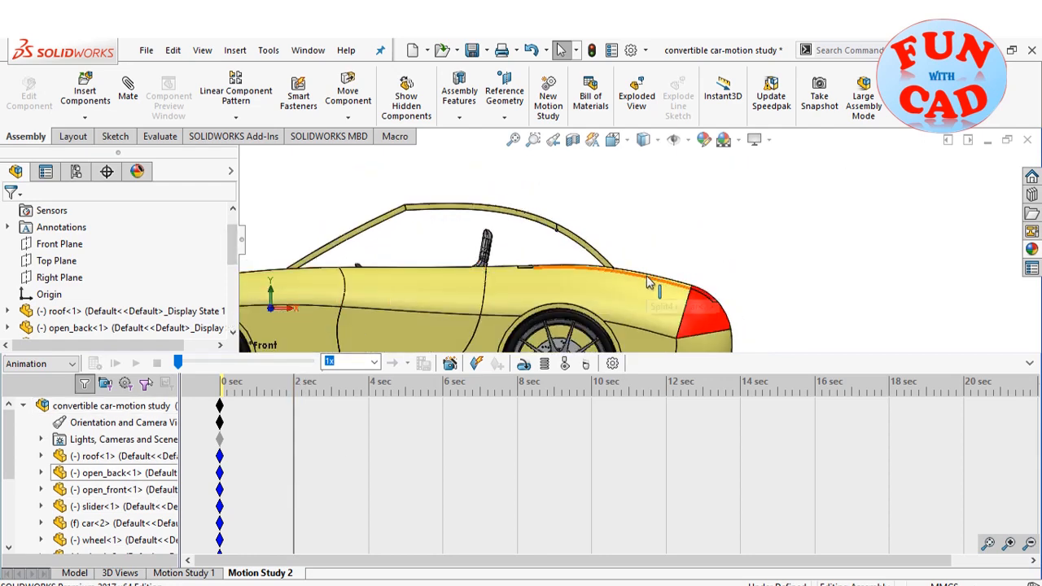
drag(651, 277, 757, 275)
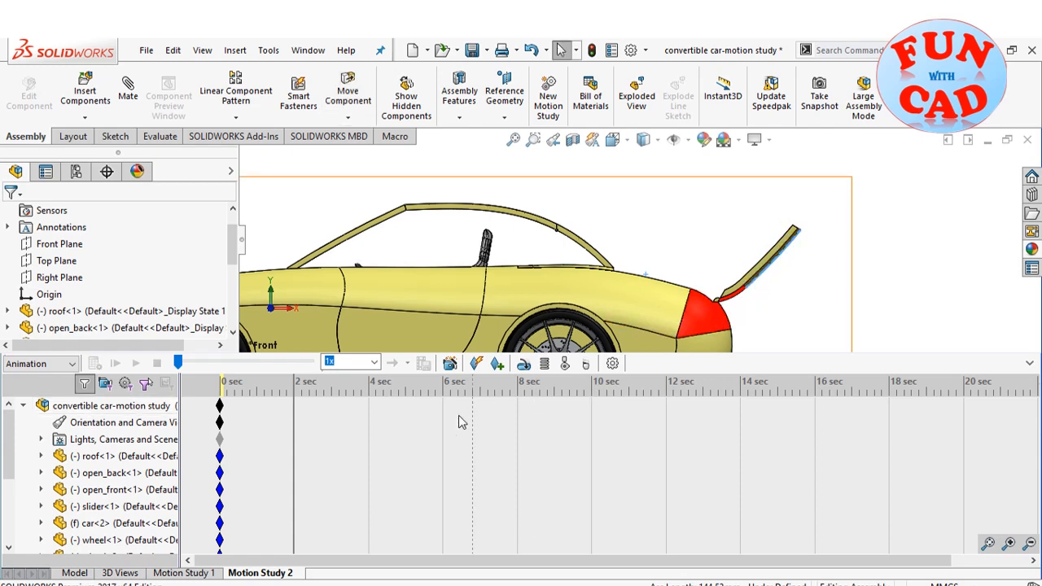
right_click(292, 473)
click(310, 503)
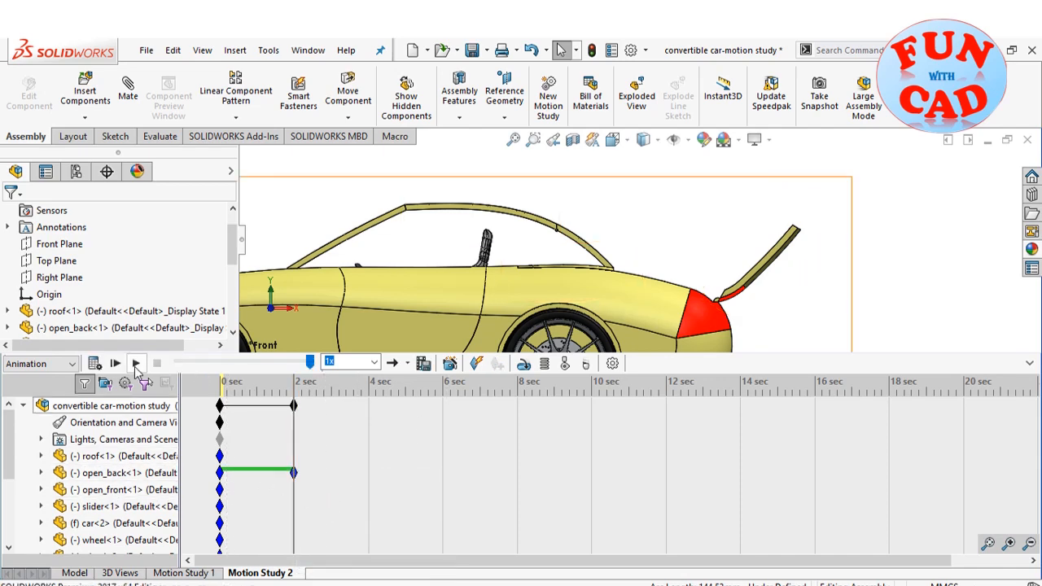
Calculate the motion study and delete the open_back cover's key at 2 seconds
click(94, 364)
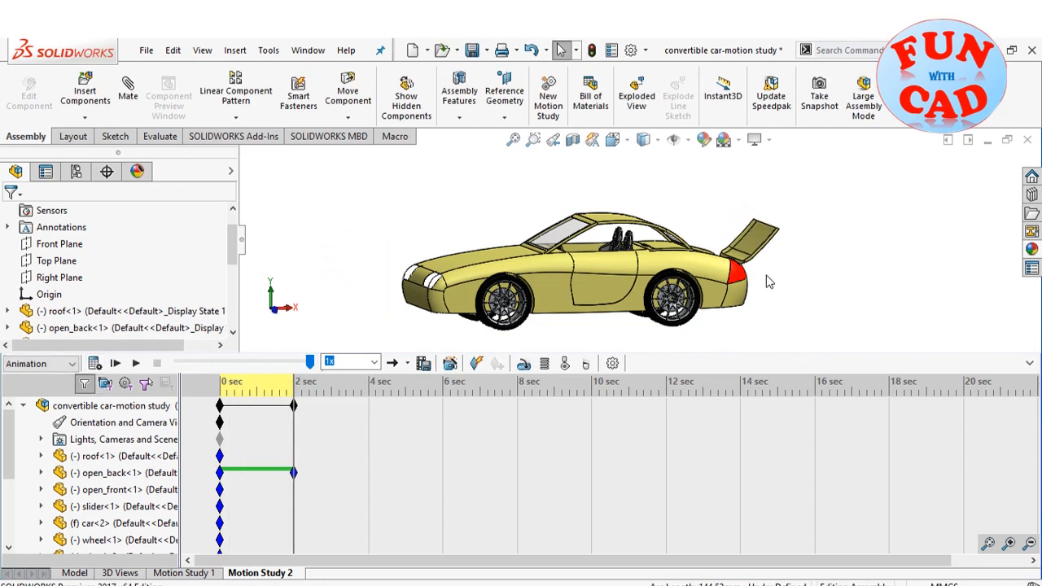
click(275, 316)
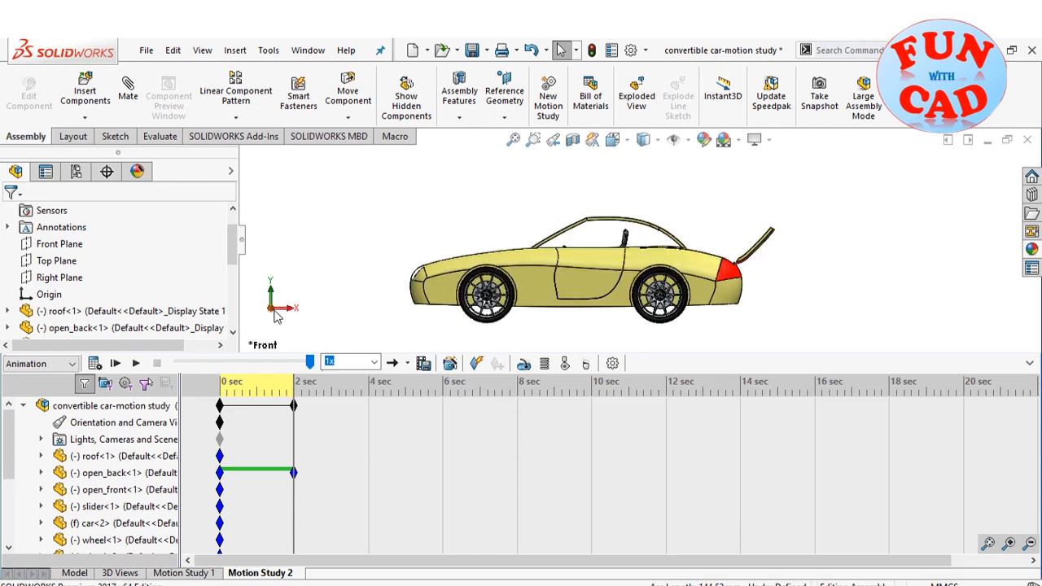
right_click(294, 472)
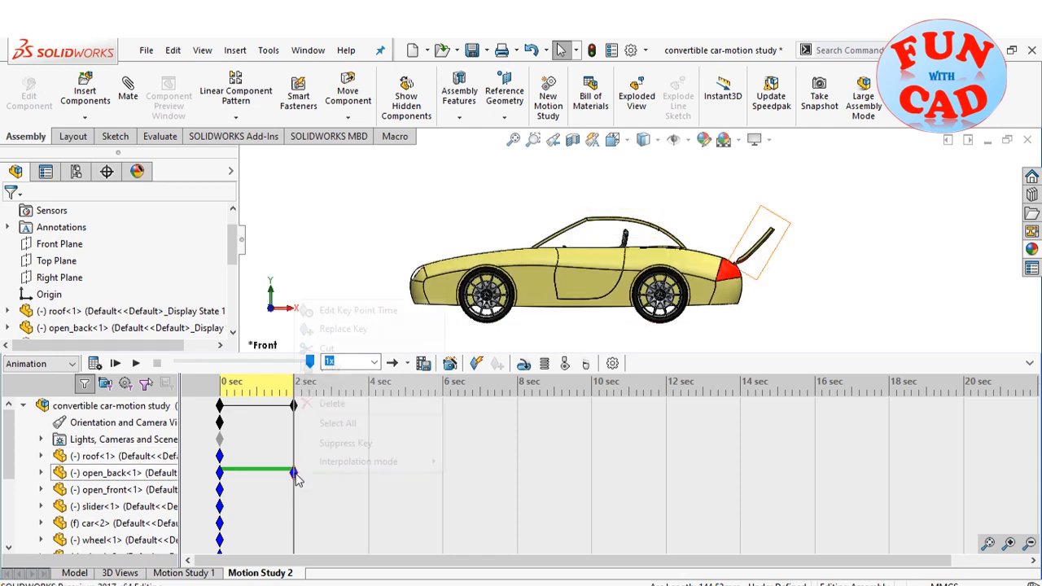
click(330, 404)
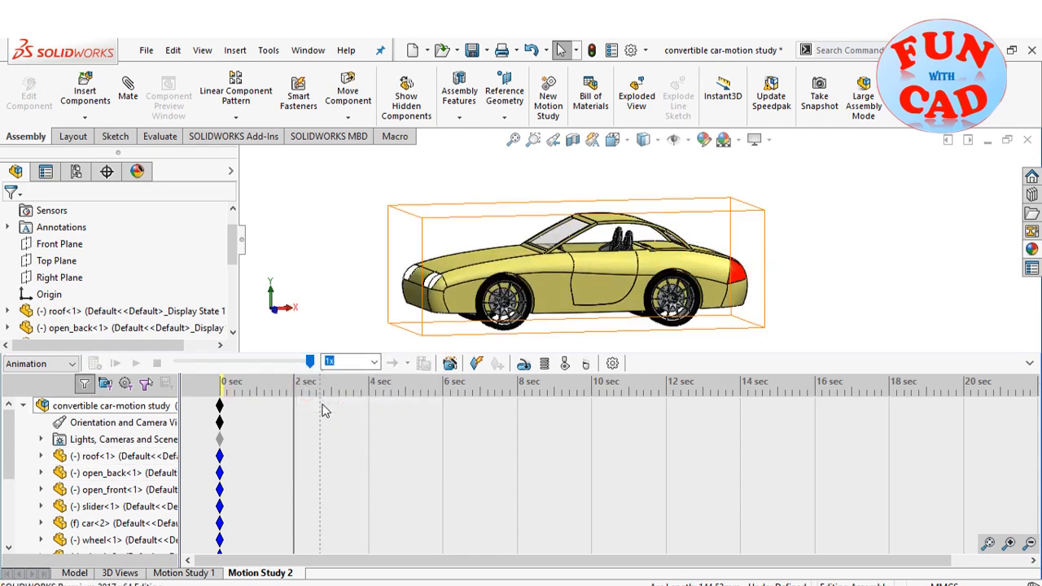
Turn on Autokey, swing the open_back cover open about its tail hinge at 2 seconds, and calculate the study
click(476, 364)
click(330, 470)
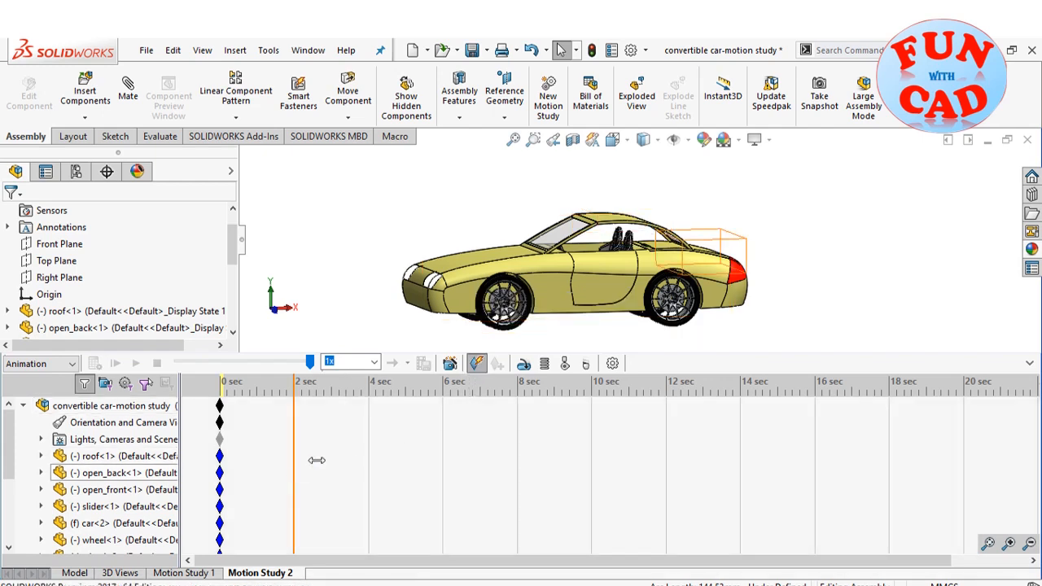
click(274, 311)
scroll(680, 259, down, 2)
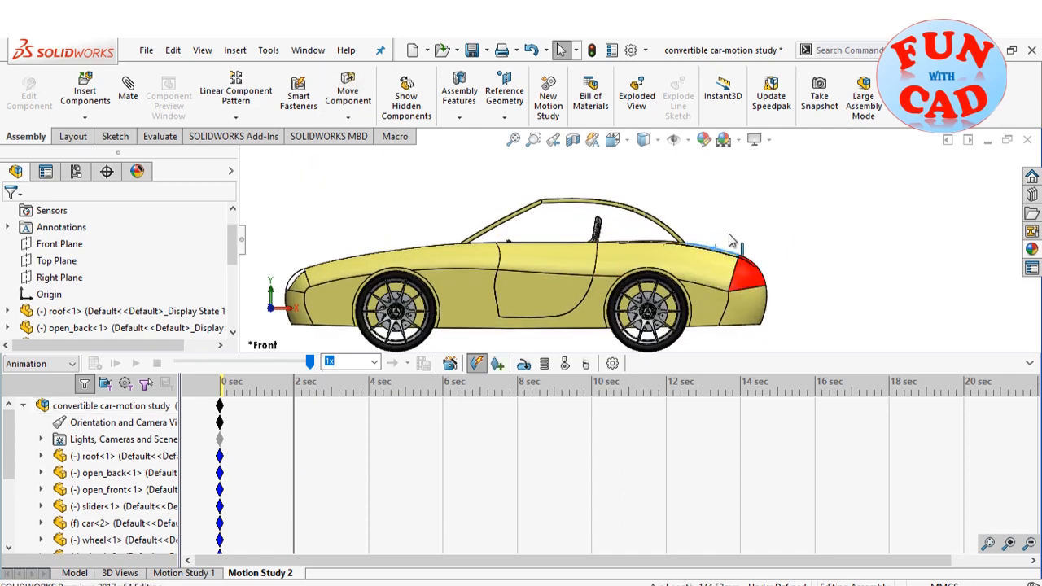
scroll(729, 240, down, 2)
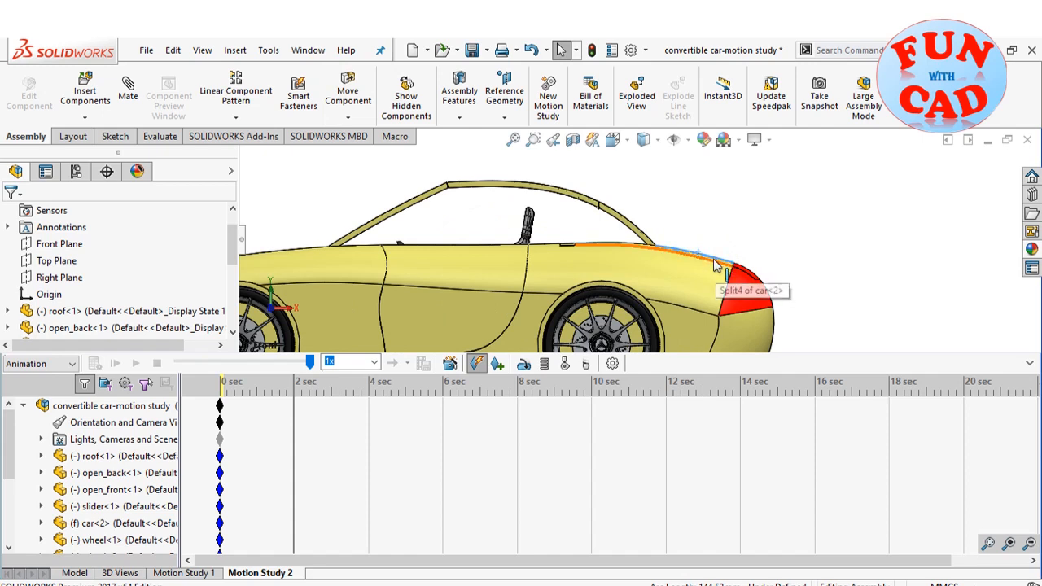
drag(714, 259, 814, 253)
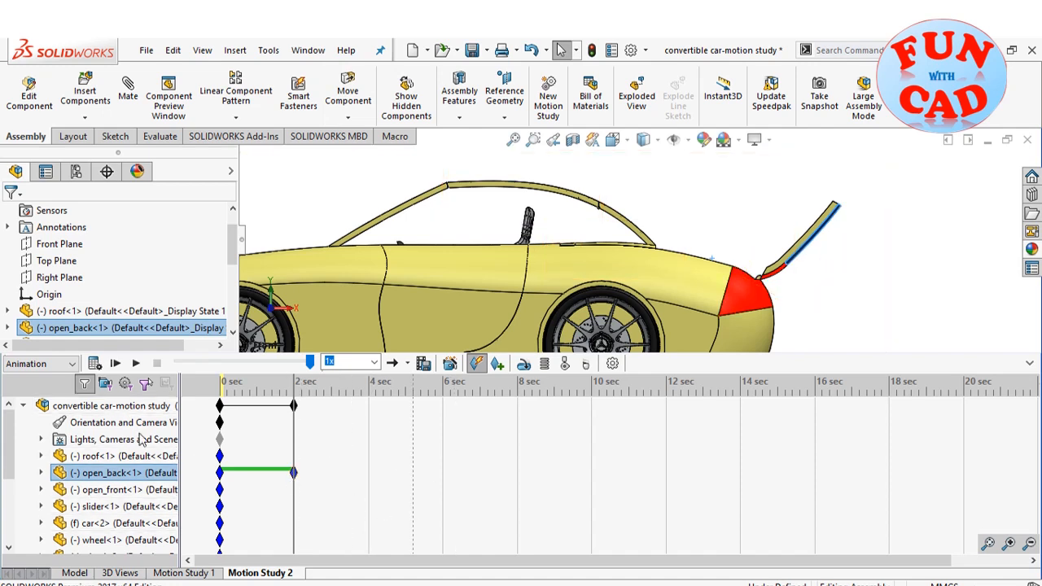
click(94, 363)
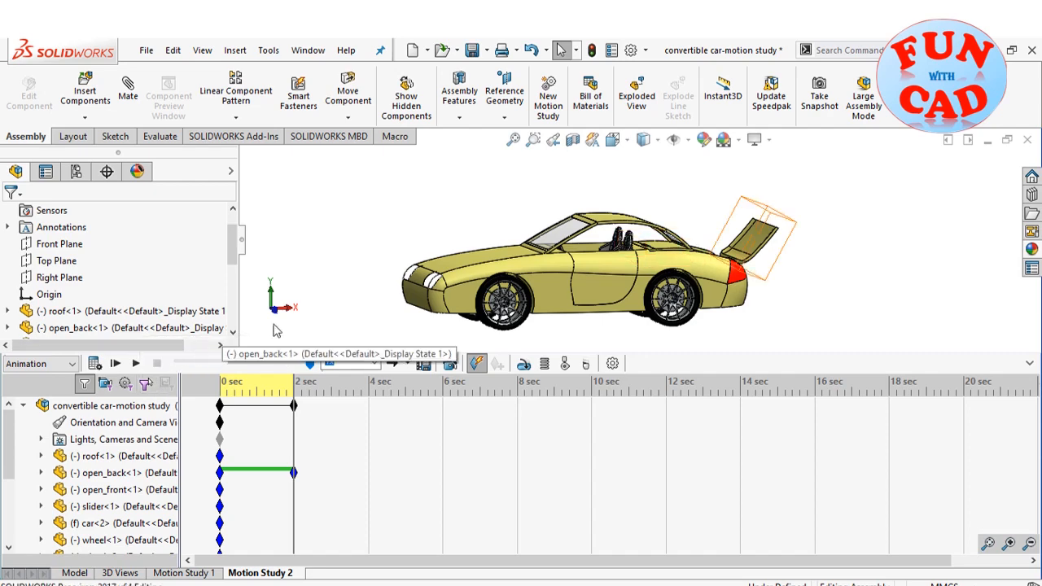
Place keys at 2 seconds for the open_front cover, the roof and the slider
key(ctrl+1)
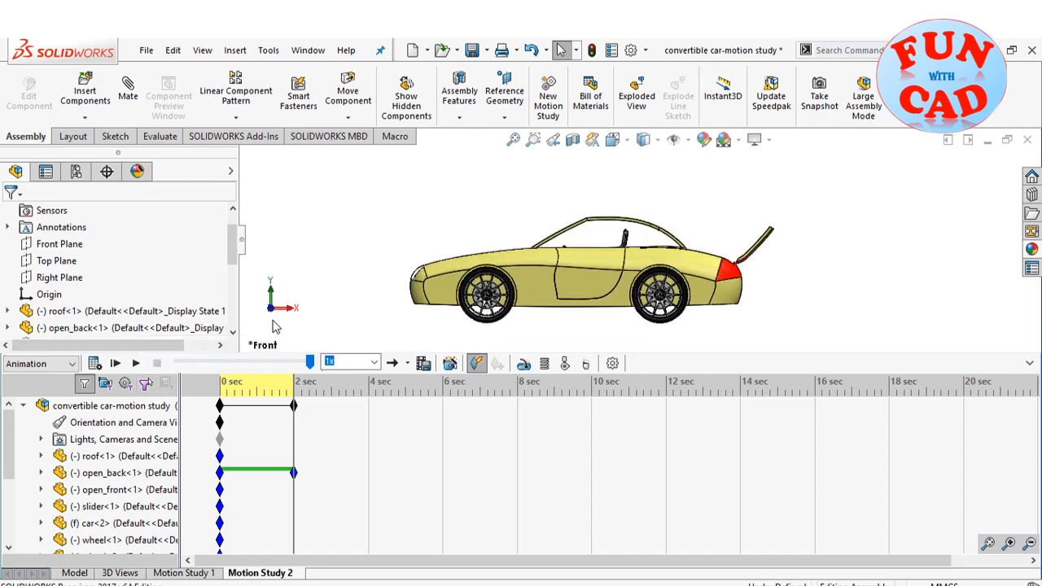
scroll(730, 238, down, 2)
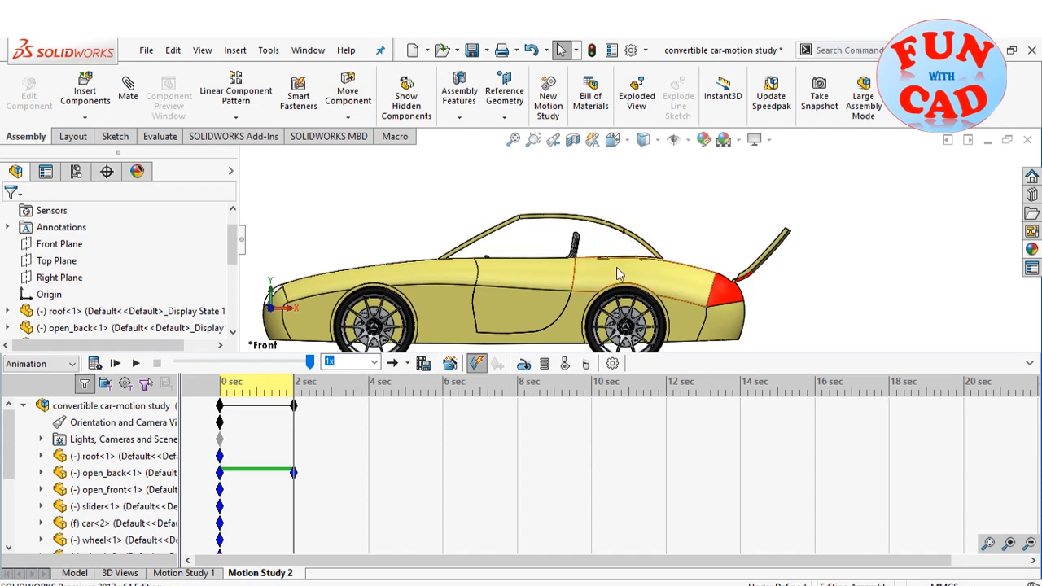
right_click(294, 487)
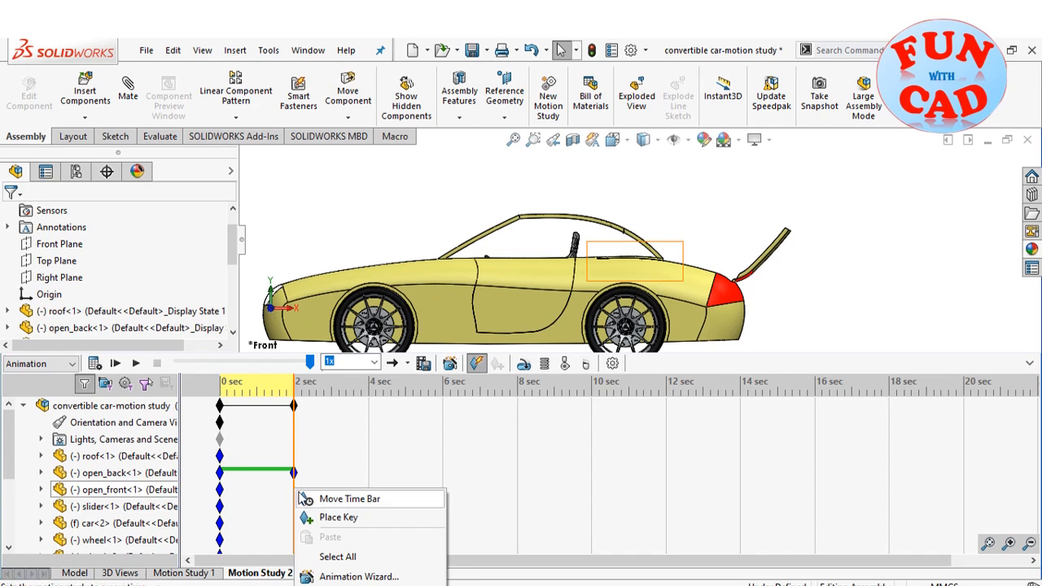
click(332, 517)
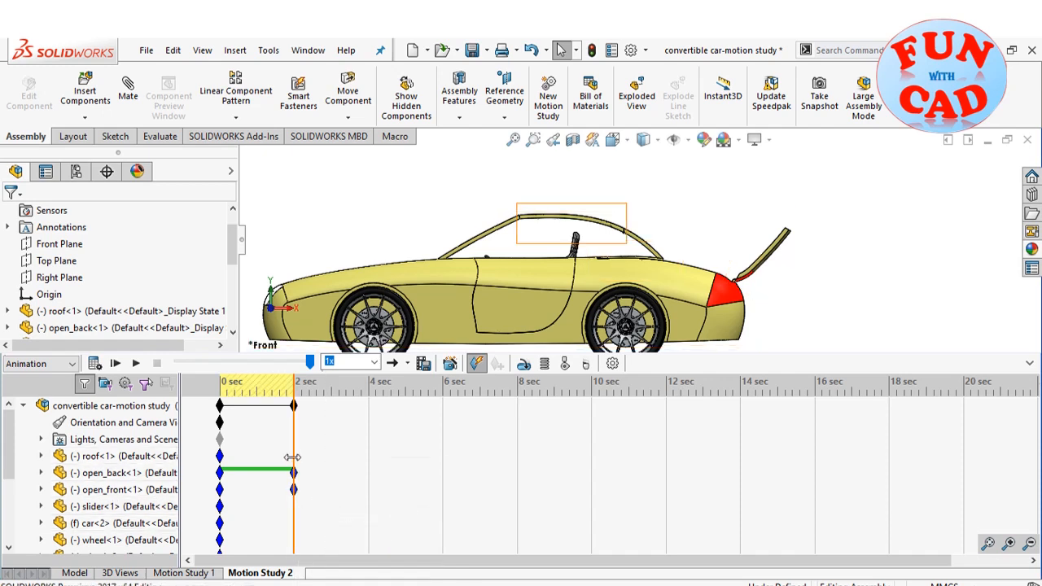
right_click(292, 456)
click(316, 481)
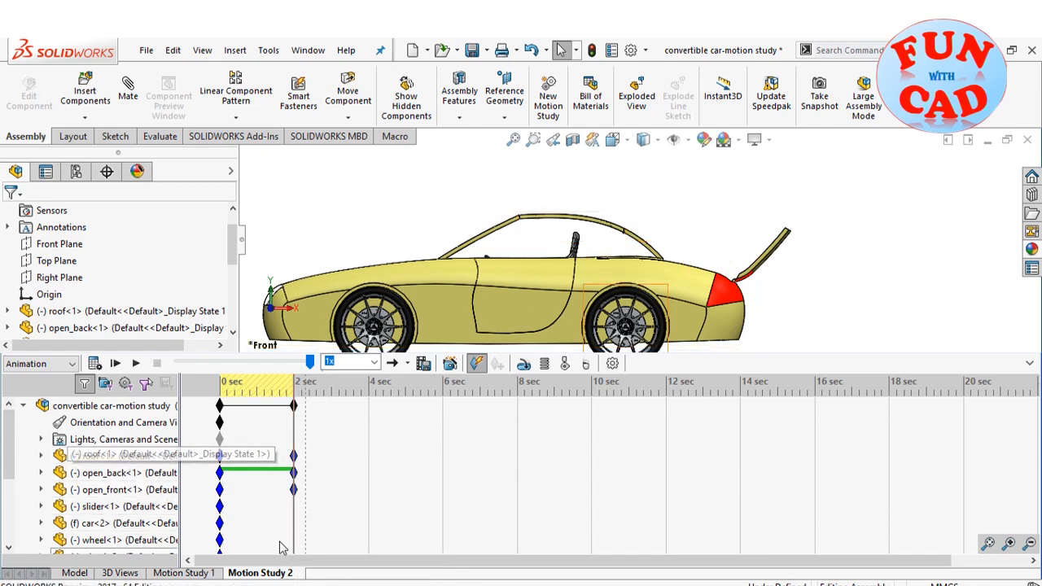
click(293, 505)
right_click(293, 505)
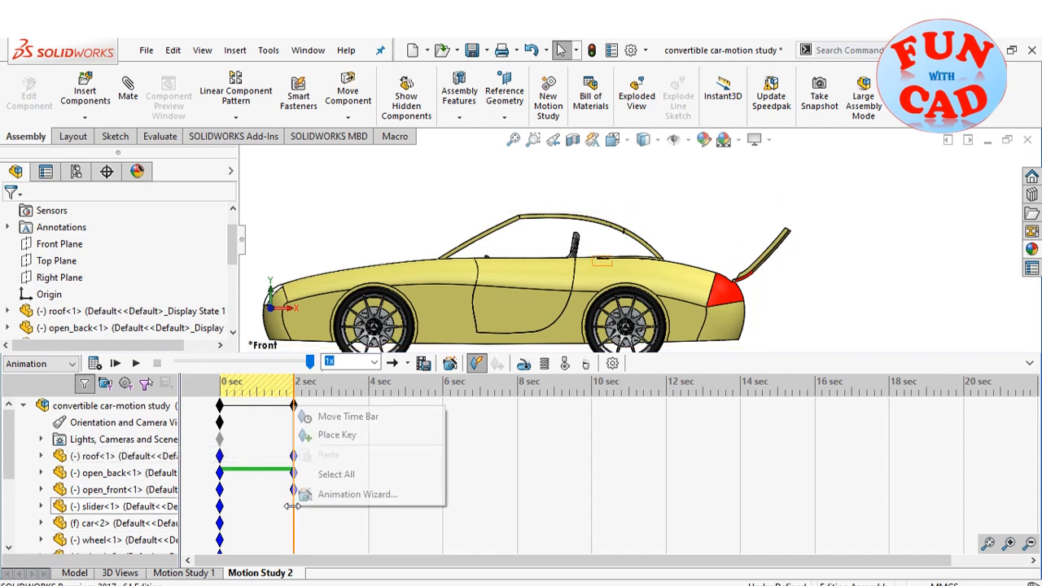
click(344, 434)
Place keys at 2 seconds for the back and link components
scroll(318, 493, down, 2)
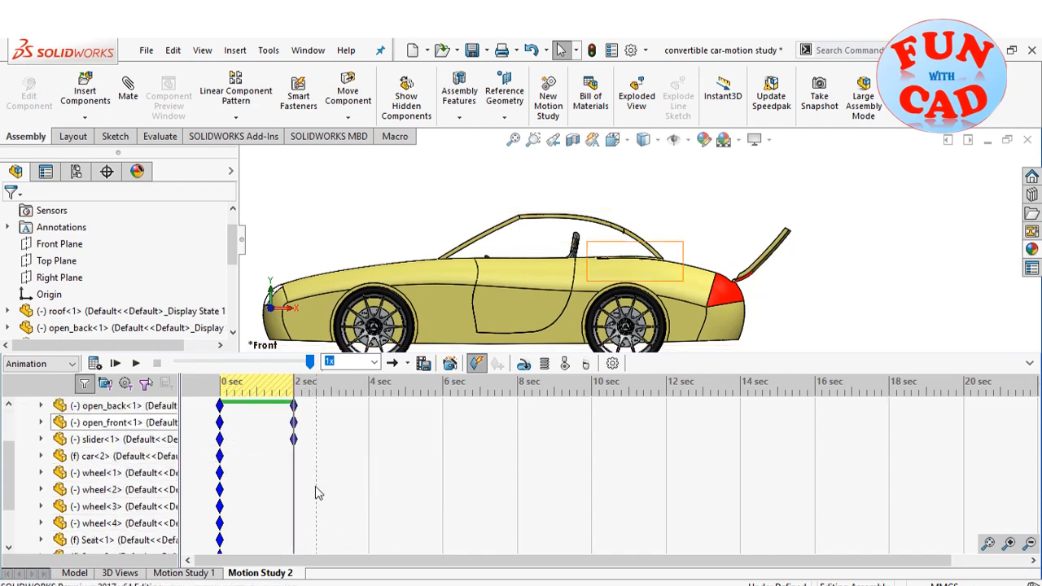
scroll(286, 505, down, 2)
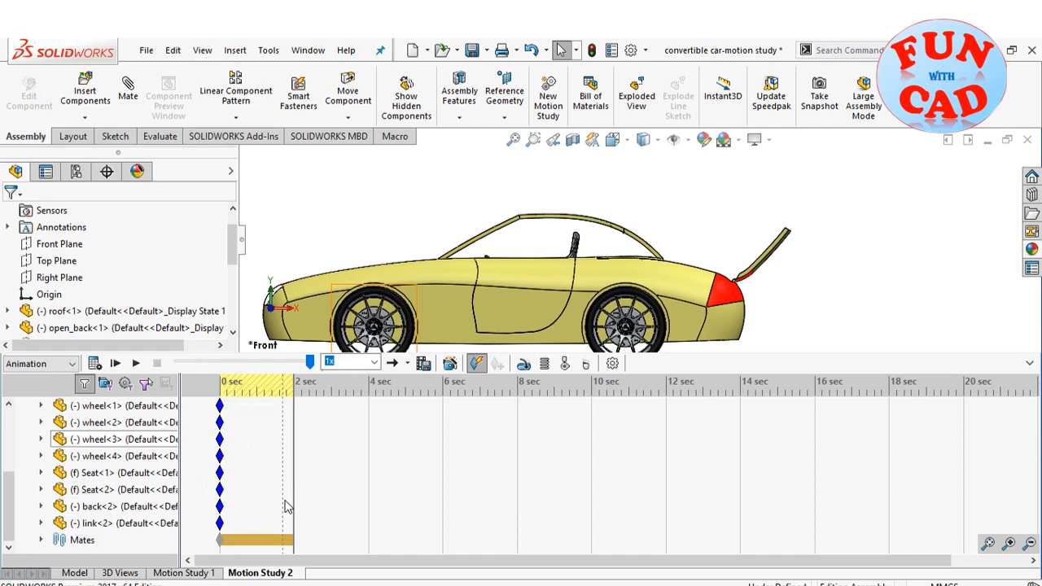
right_click(294, 504)
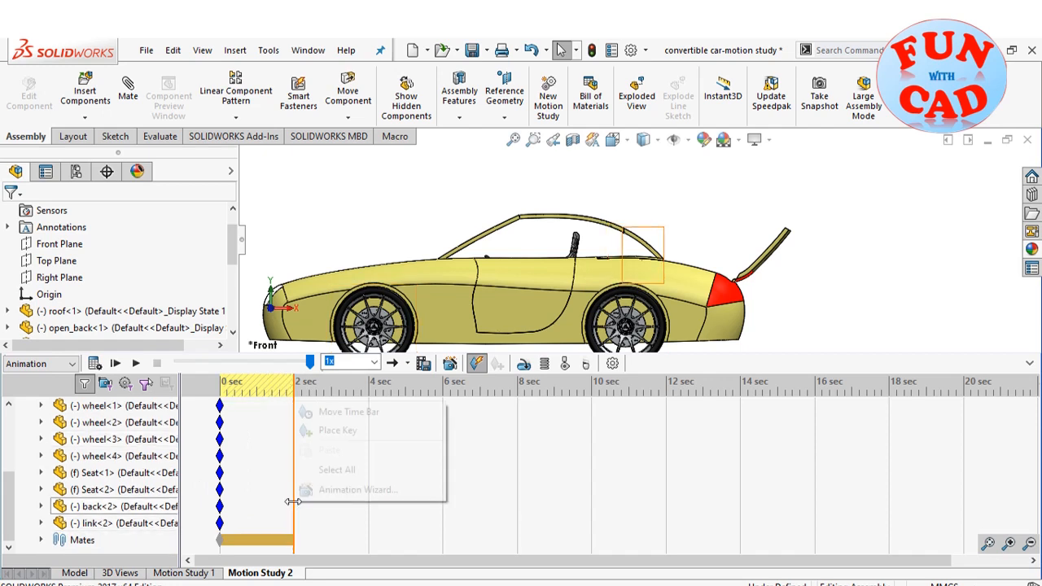
click(342, 429)
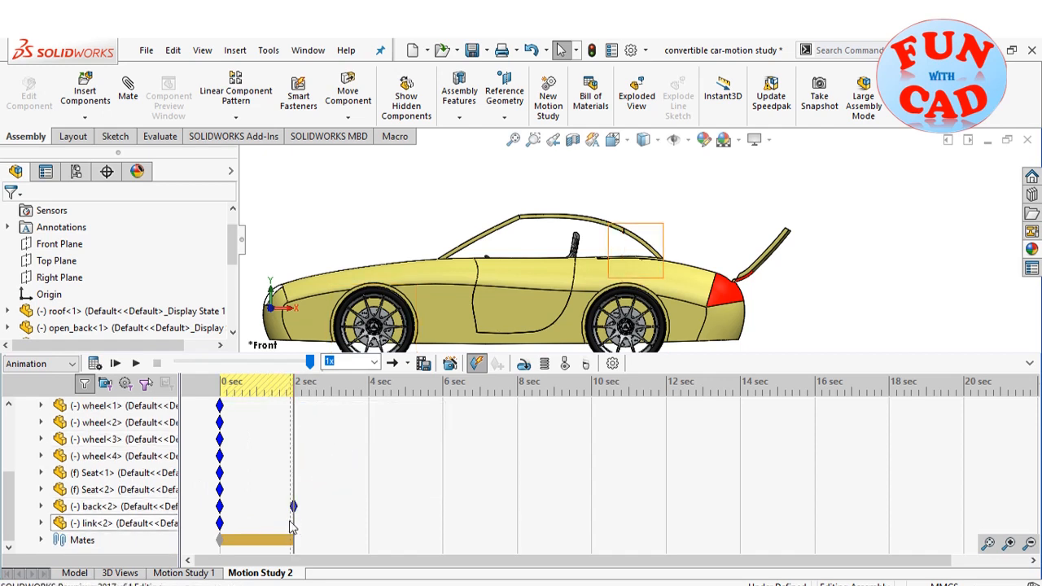
right_click(293, 521)
click(341, 448)
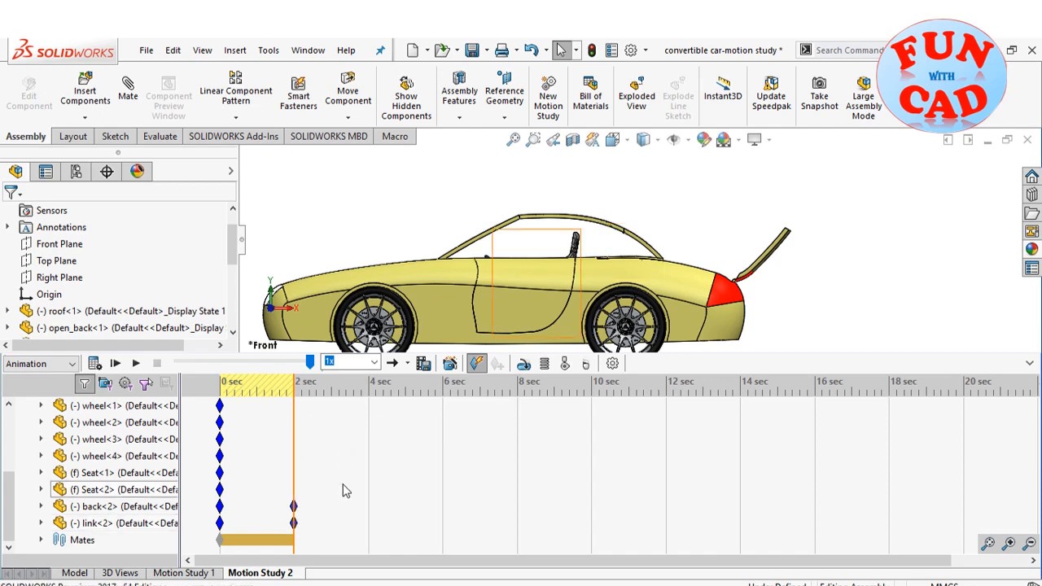
Move the time bar to 7 seconds and fold the roof down into the car body by its back component
scroll(346, 496, up, 3)
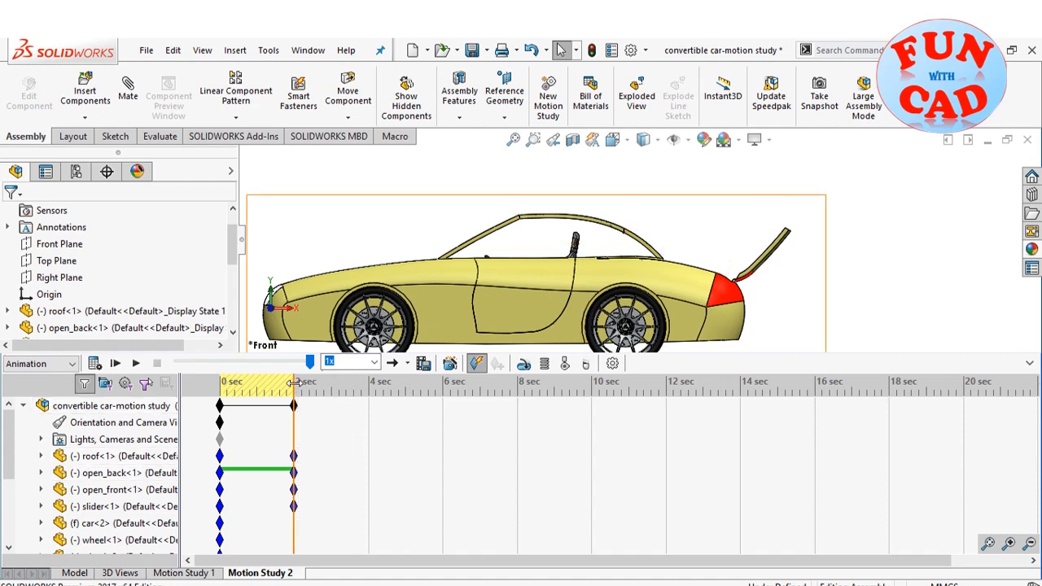
drag(305, 383, 480, 382)
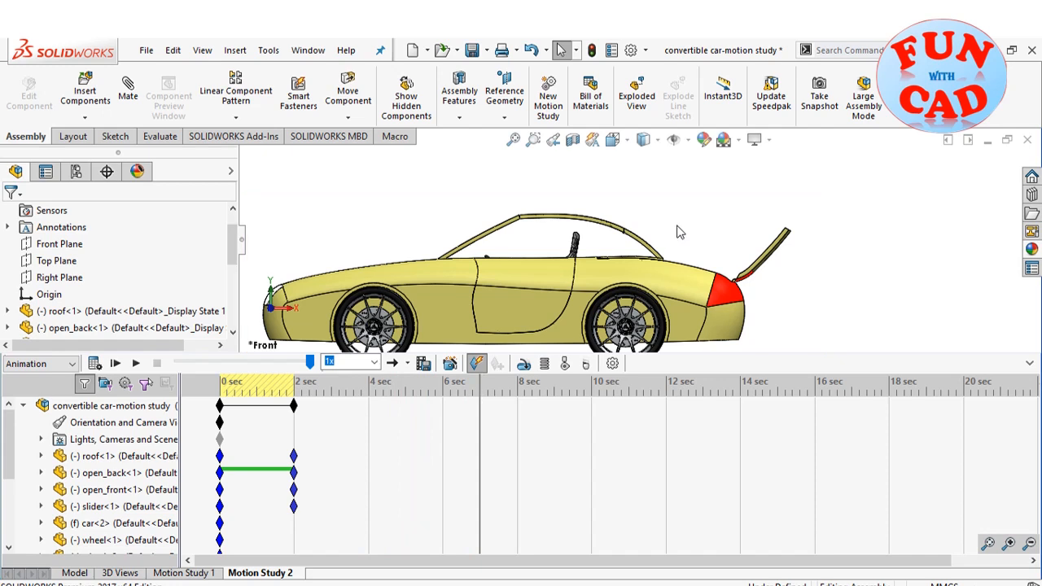
scroll(678, 228, down, 3)
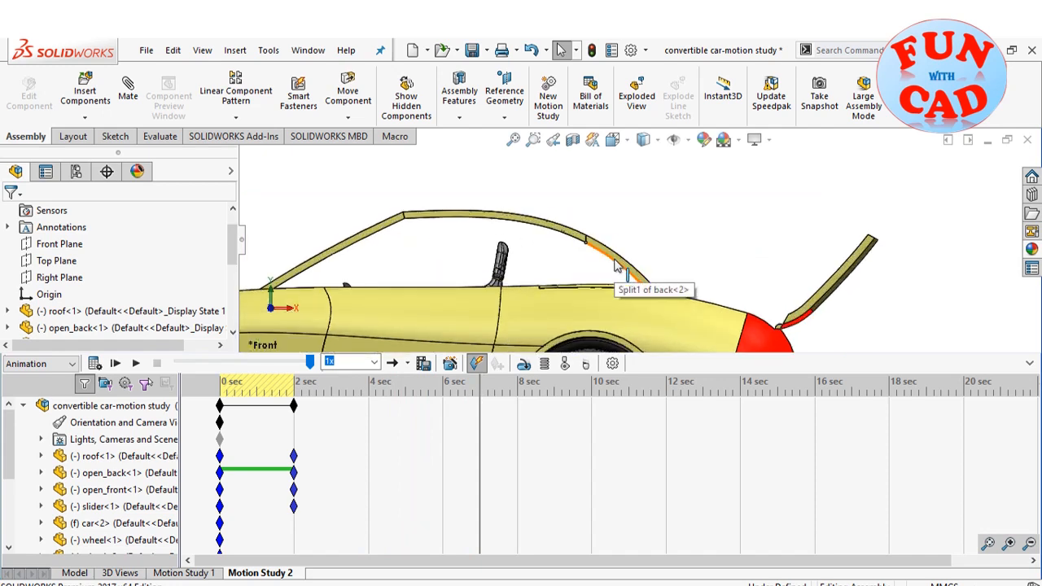
click(616, 267)
drag(616, 265, 711, 355)
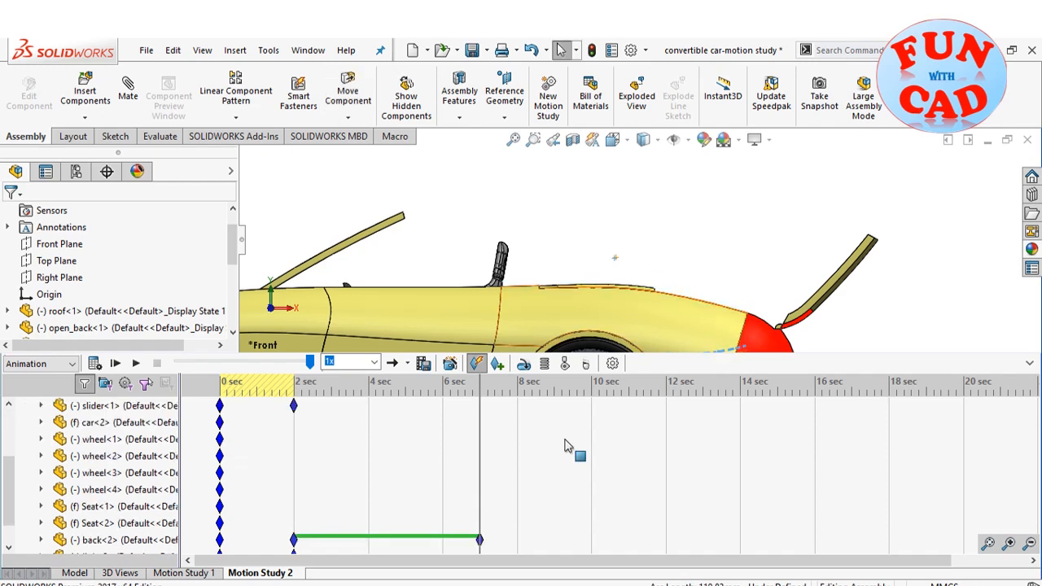
Calculate the motion study with the roof folding and check the component tracks in the timeline
scroll(672, 253, up, 3)
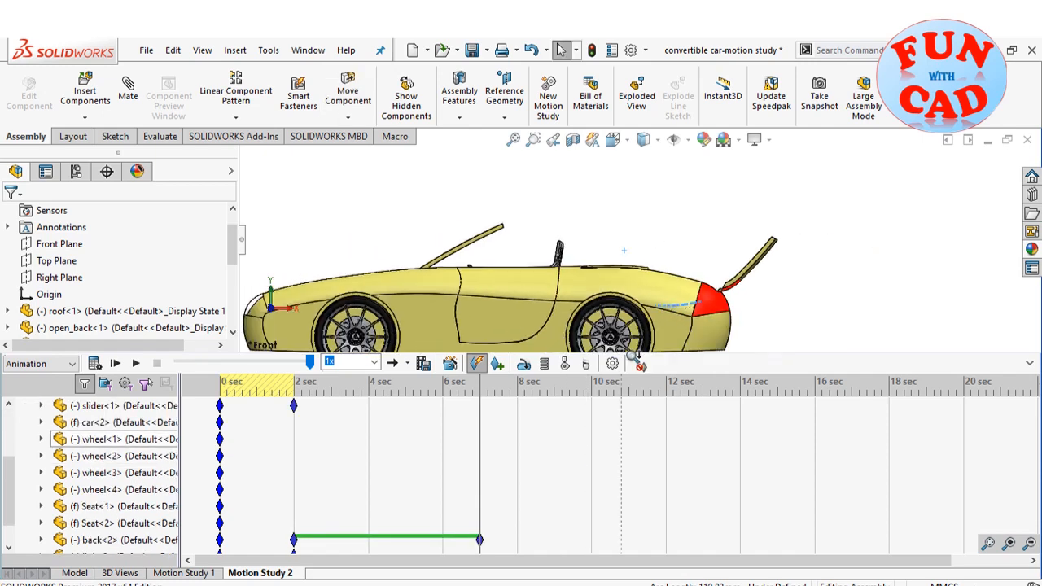
scroll(554, 530, down, 2)
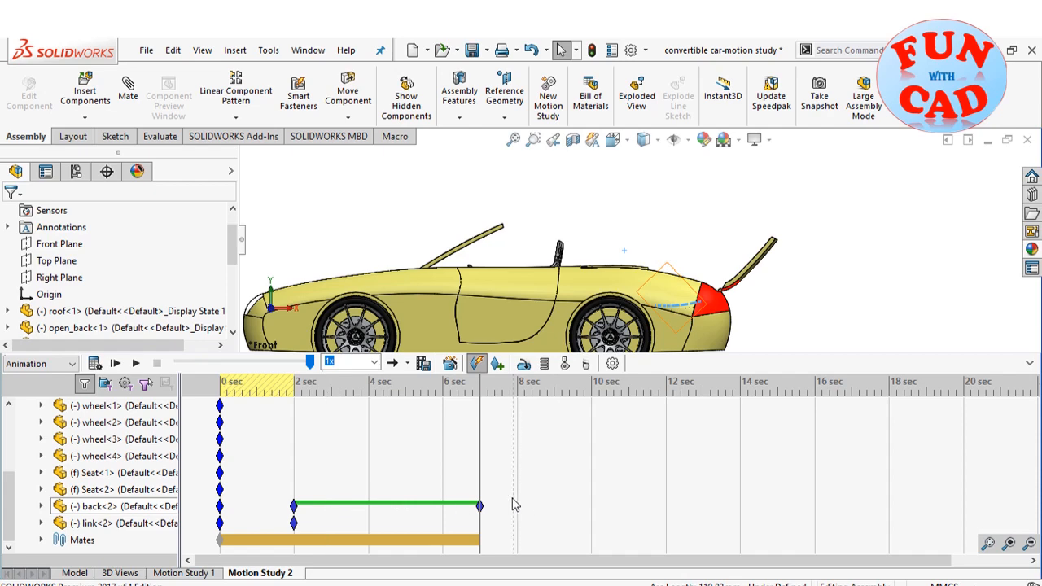
scroll(513, 504, up, 5)
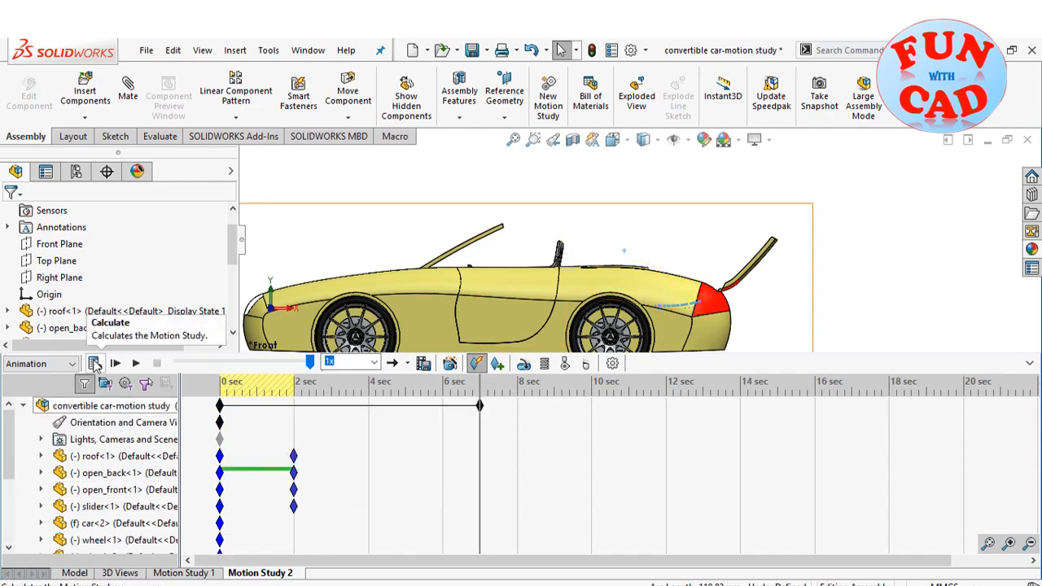
click(95, 363)
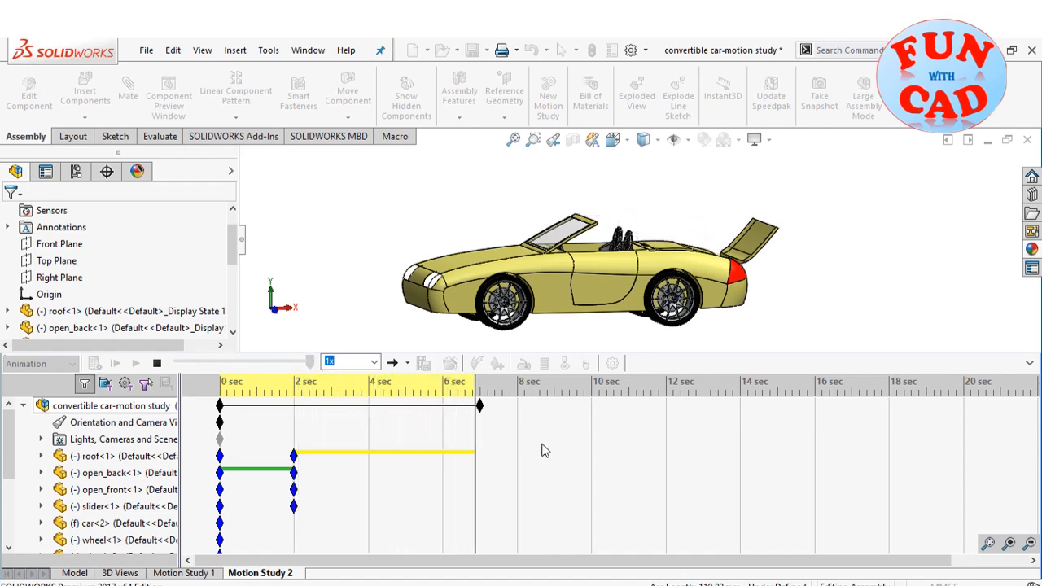
scroll(537, 468, down, 3)
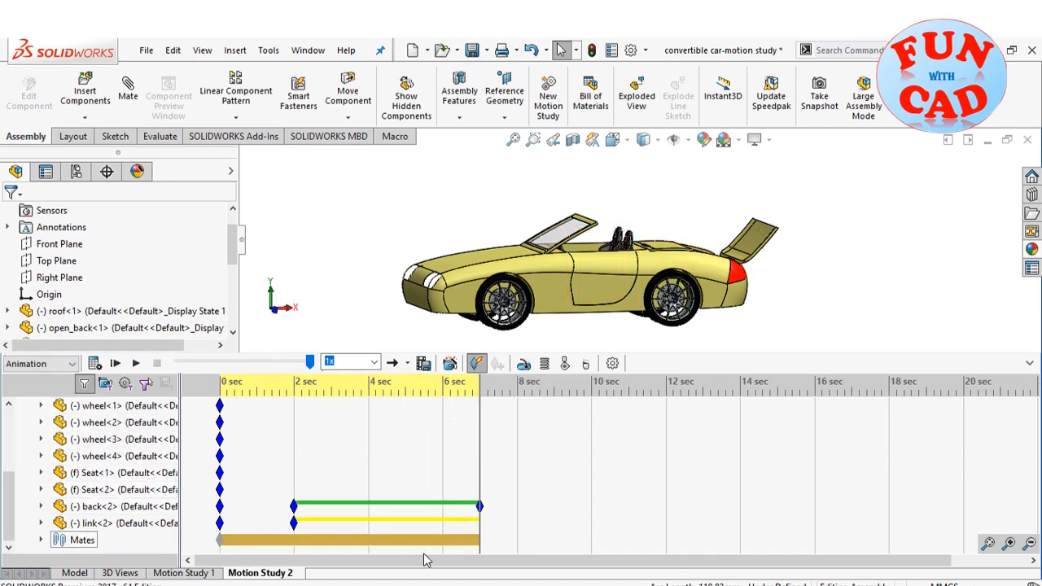
scroll(529, 488, up, 3)
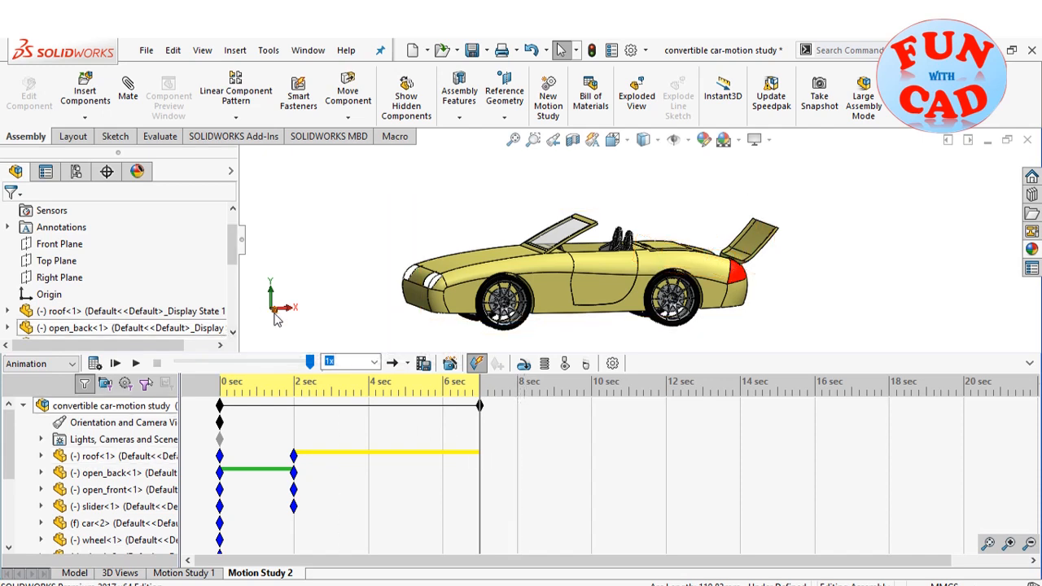
Move the time bar to 3 seconds and place keys there for the slider and the open_front cover
key(ctrl+1)
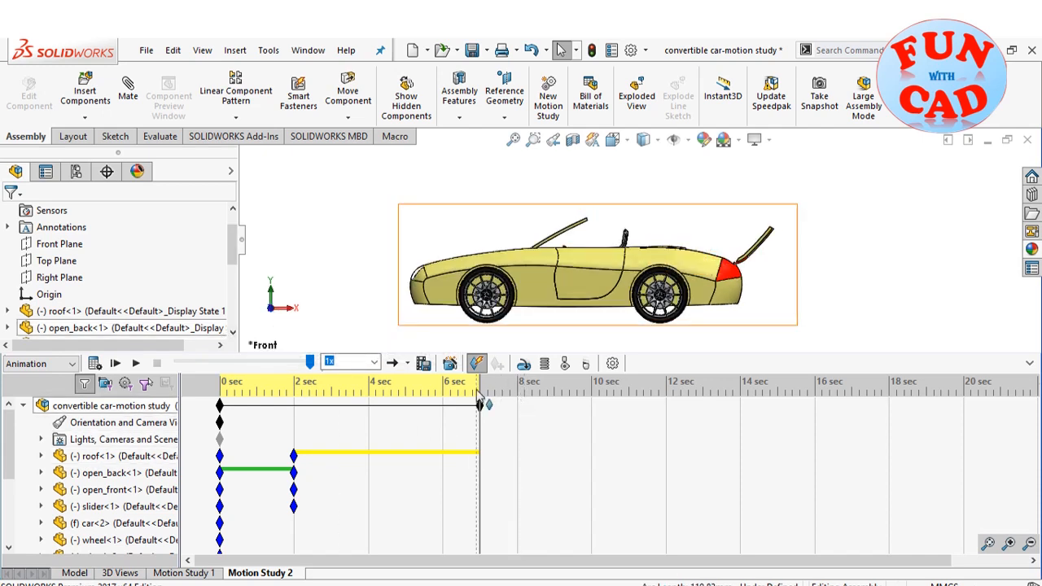
drag(481, 389, 349, 377)
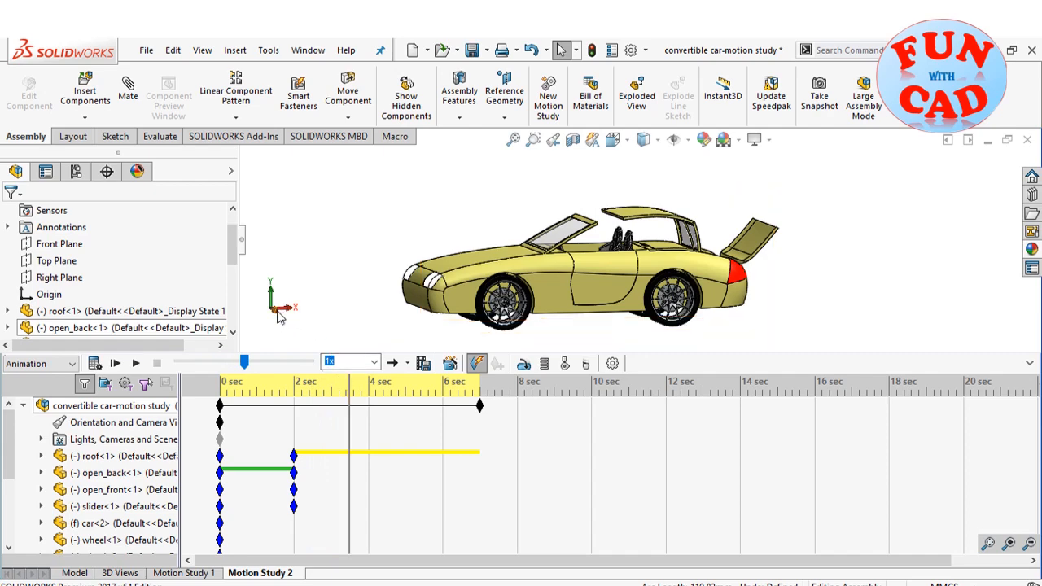
key(ctrl+1)
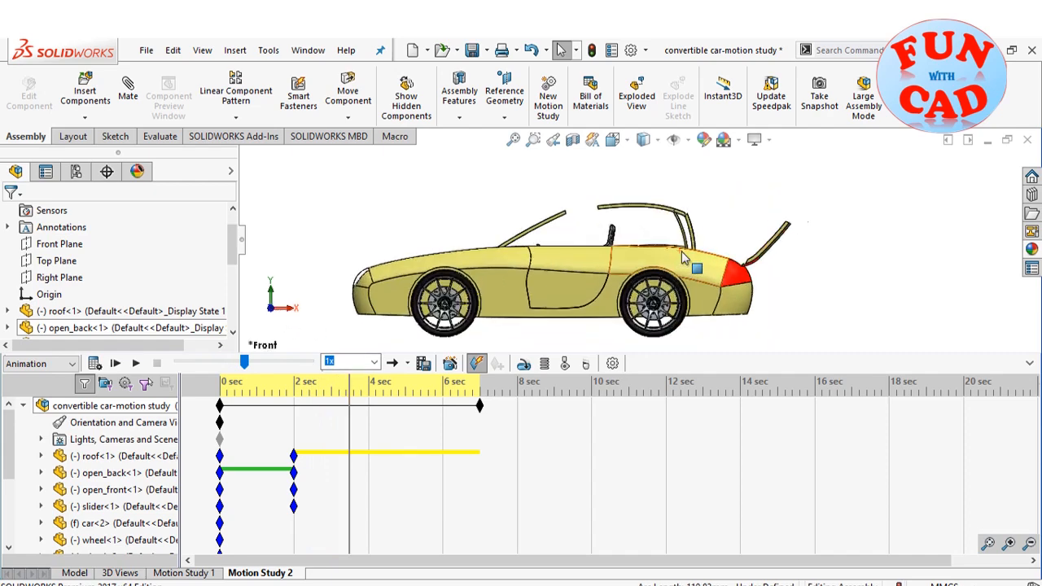
scroll(676, 250, down, 2)
scroll(672, 283, down, 2)
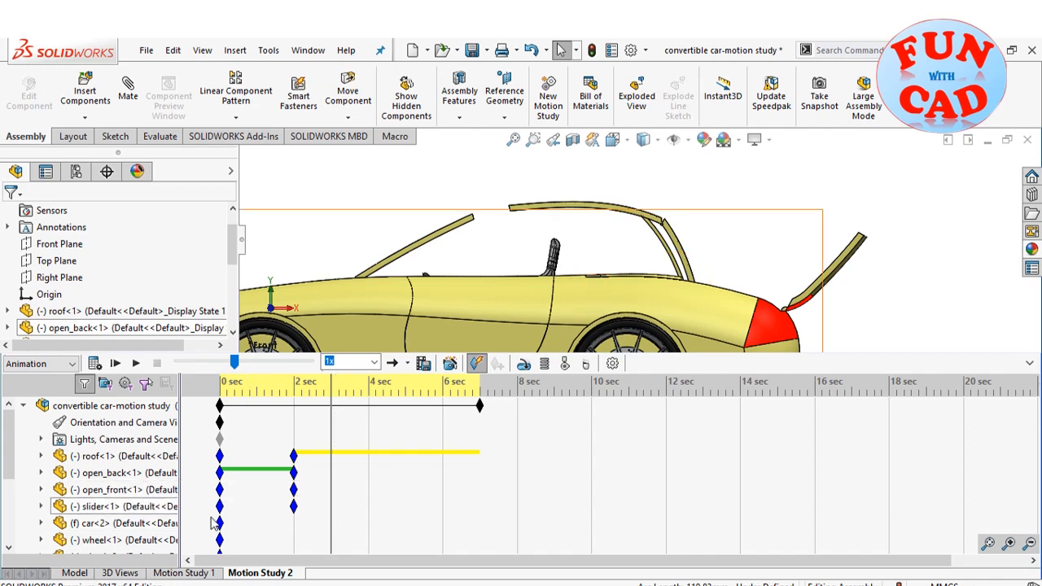
right_click(329, 505)
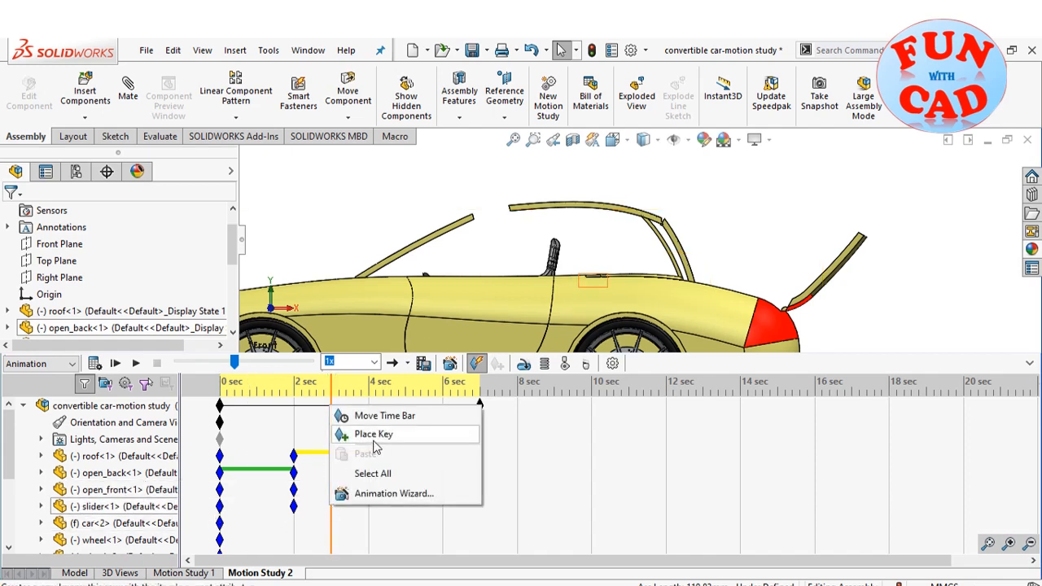
click(375, 441)
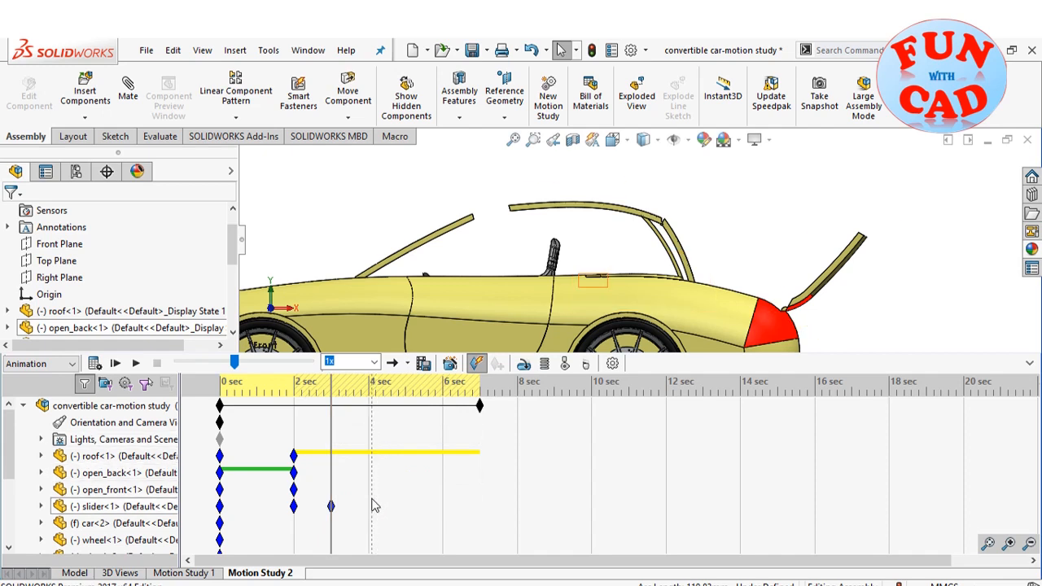
right_click(329, 485)
click(370, 514)
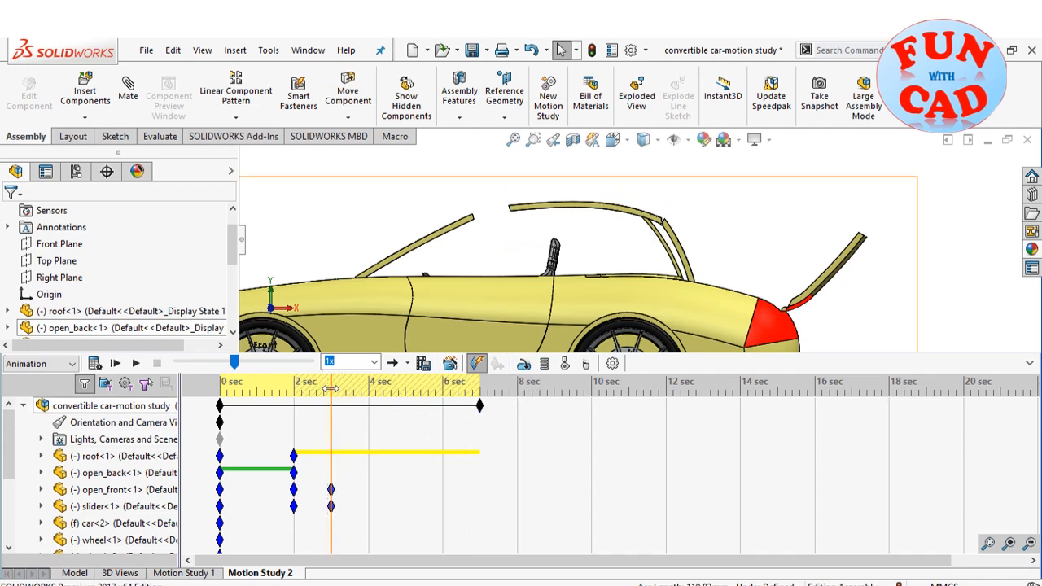
Move the time bar to about 4.8 seconds and lower the slider into the car body
drag(331, 389, 399, 386)
scroll(618, 253, up, 5)
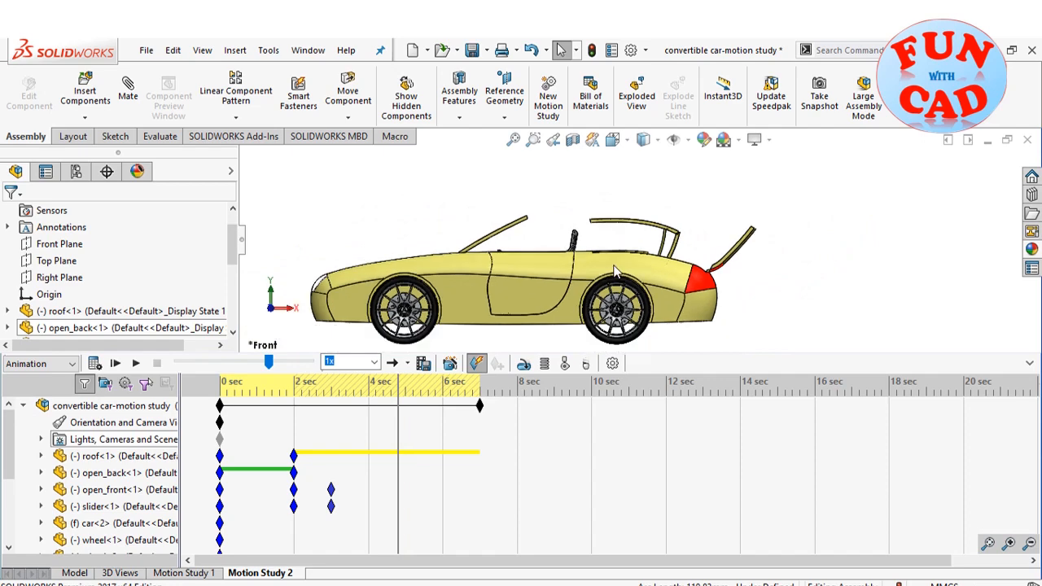
middle_drag(592, 236, 604, 271)
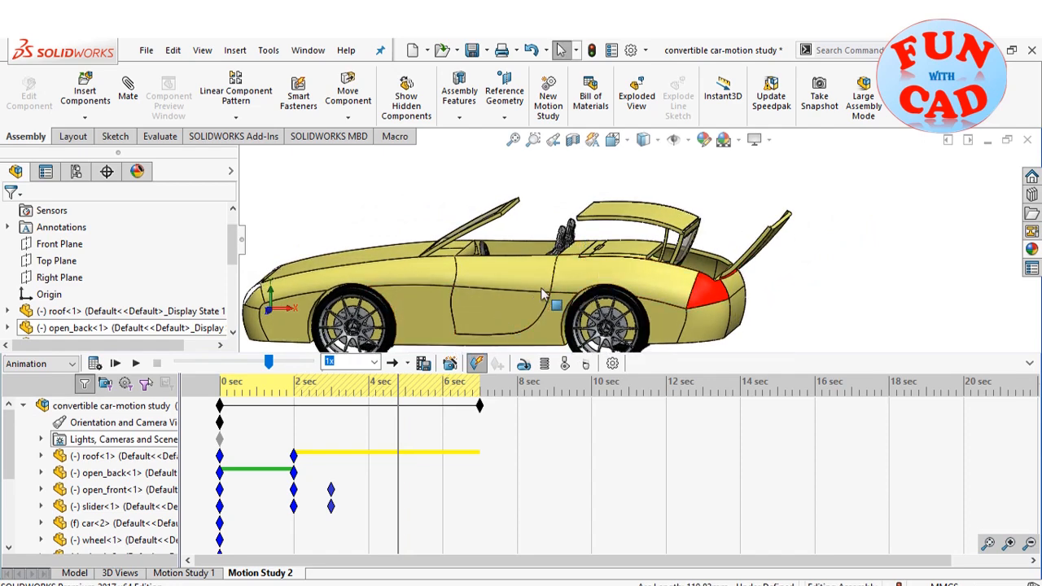
scroll(583, 268, down, 1)
scroll(586, 267, down, 2)
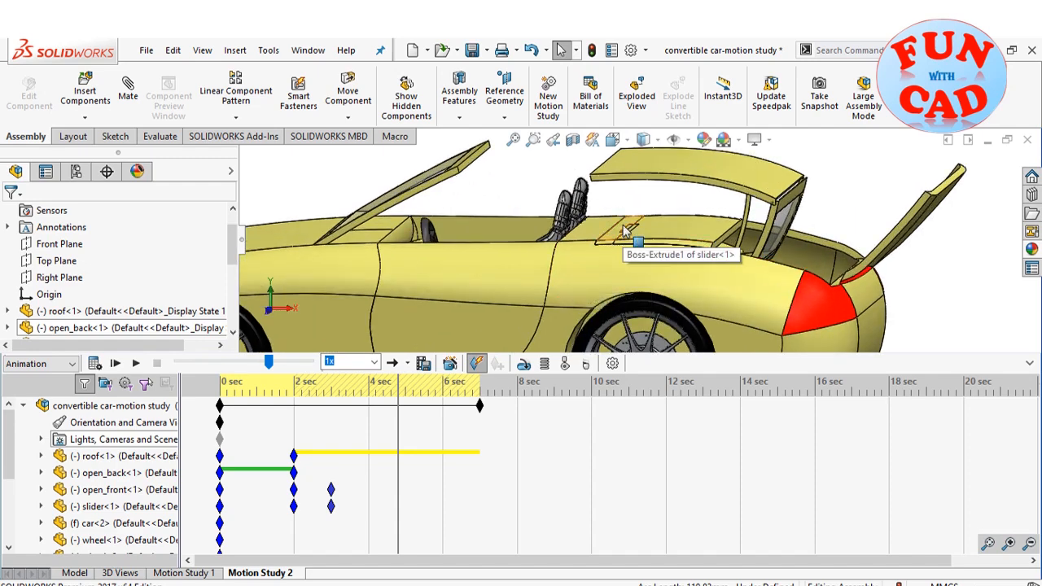
drag(627, 231, 623, 265)
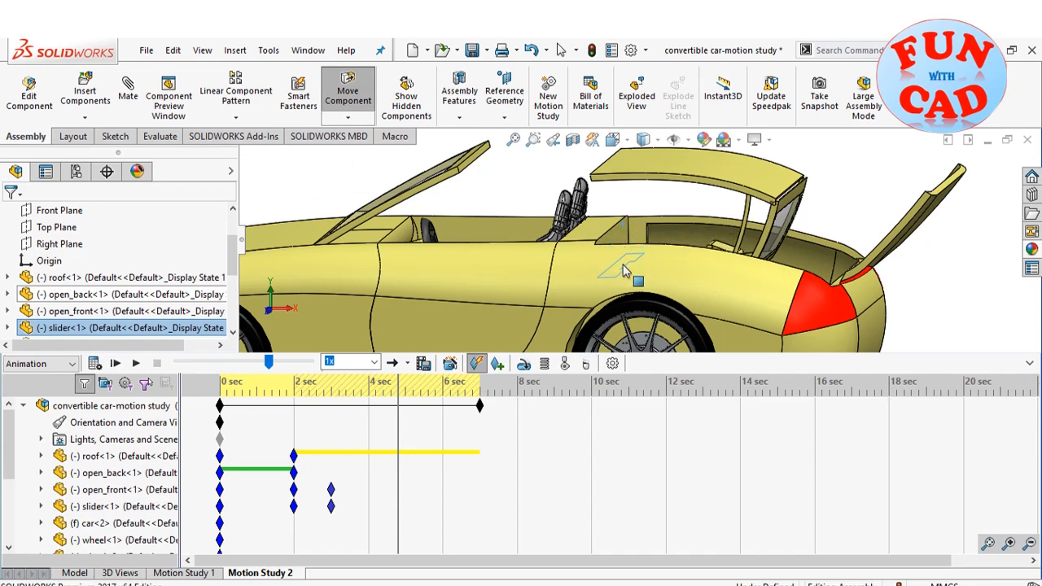
drag(623, 271, 625, 272)
key(Escape)
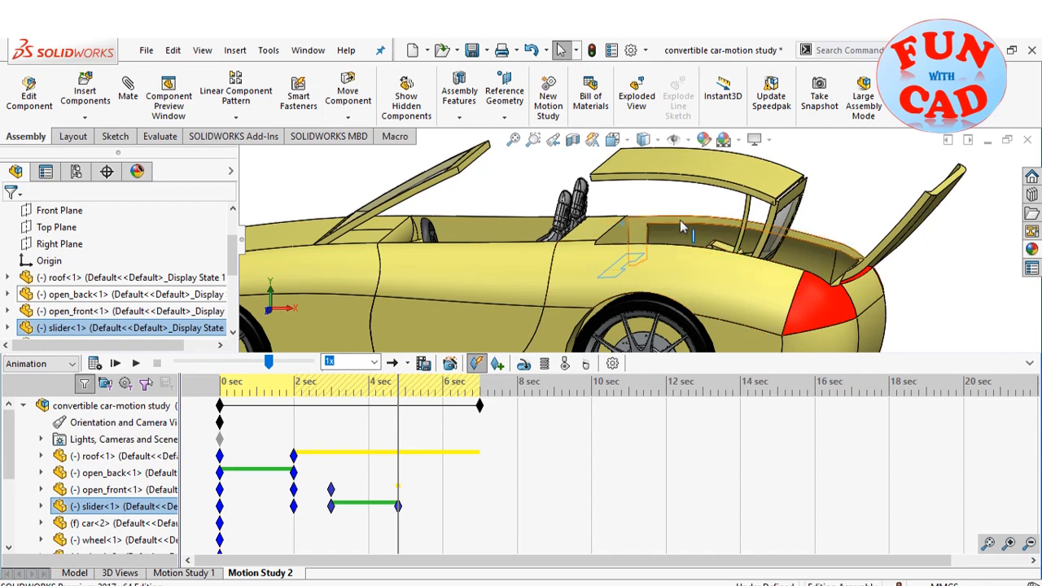
Check the lowered open_front cover up close and calculate the motion study with the slider movement
scroll(670, 239, down, 2)
middle_drag(670, 239, 669, 256)
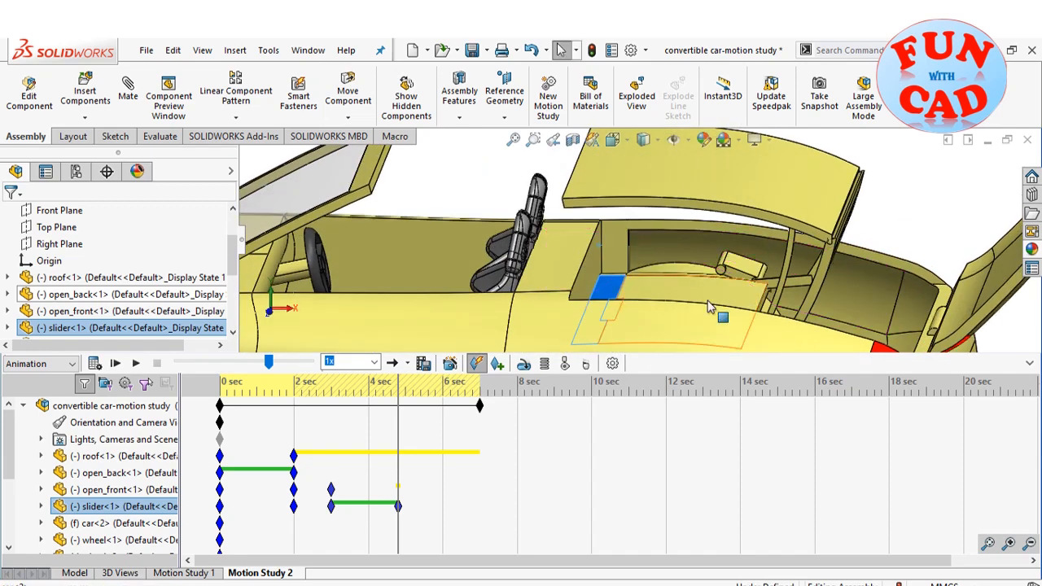
click(720, 297)
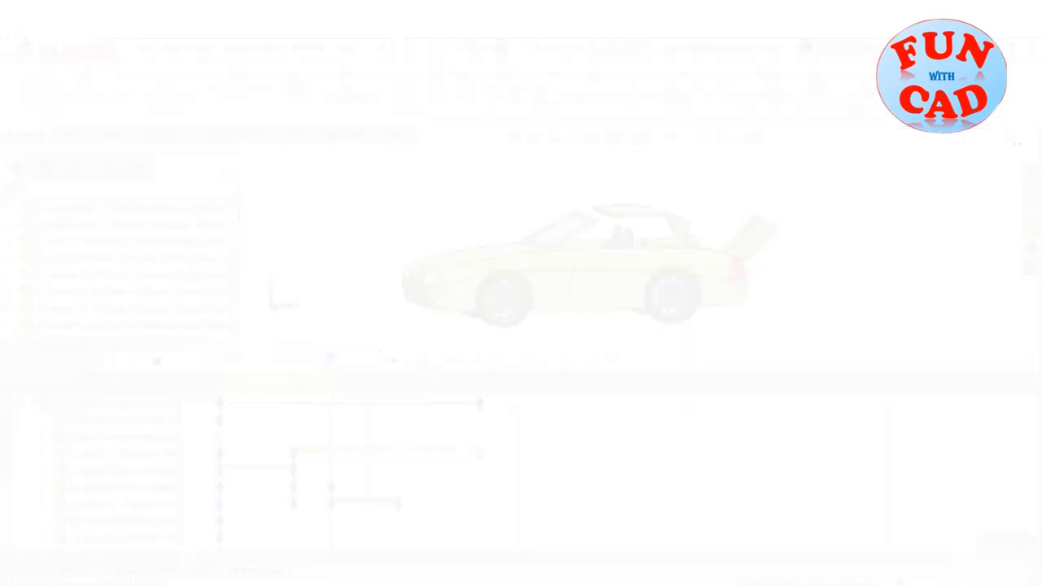
click(94, 363)
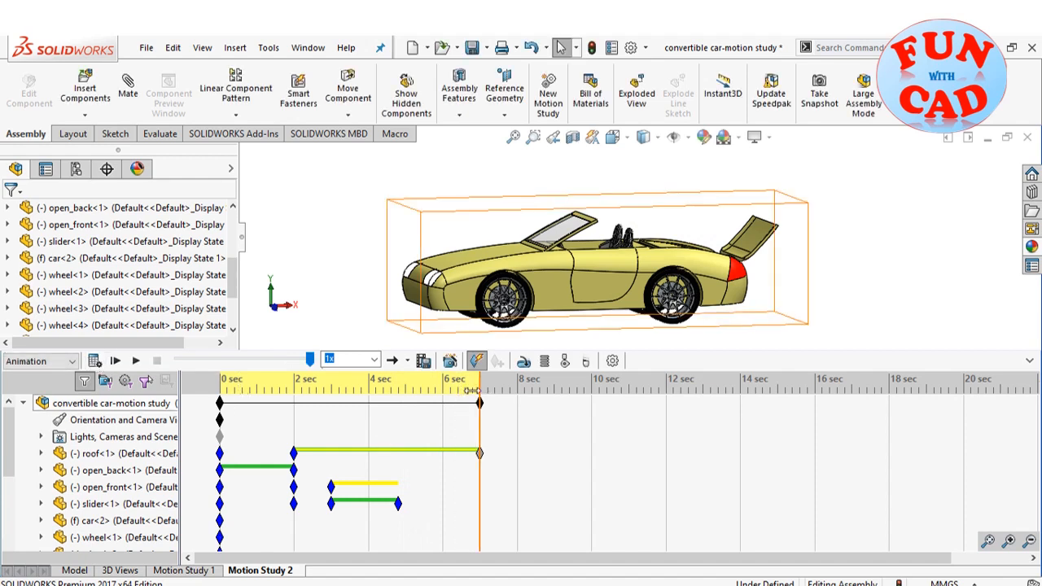
Return the time bar to about 4.8 seconds and place a key there for the open_front cover
drag(472, 390, 398, 472)
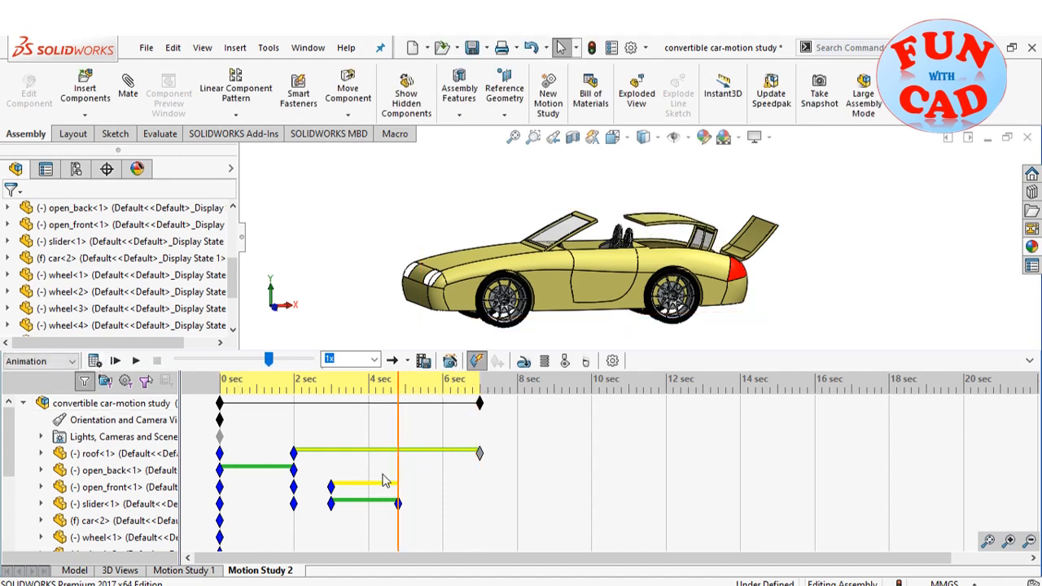
right_click(397, 488)
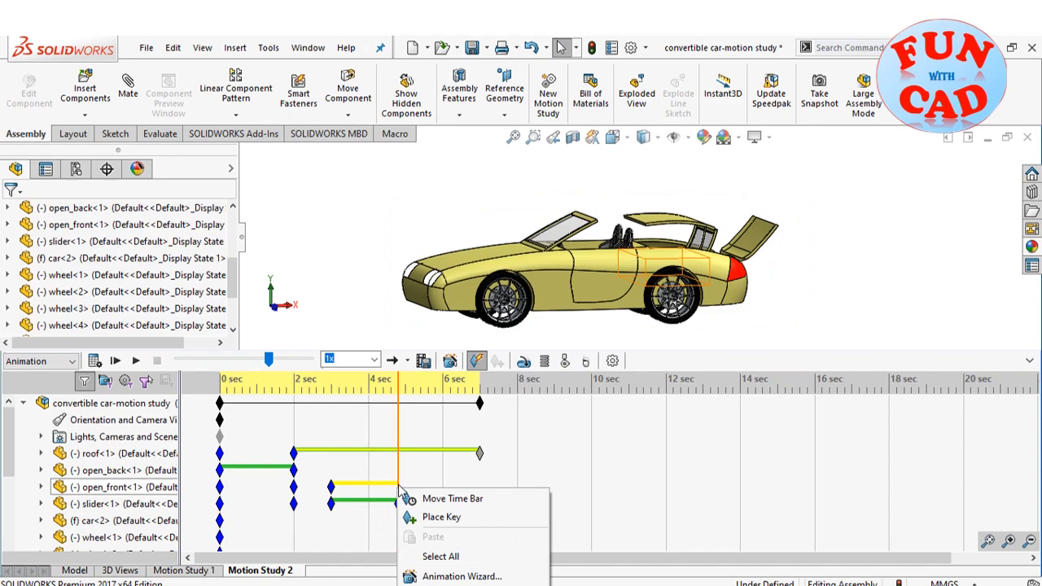
click(425, 517)
Swing the open_front cover into a nearly upright position behind the seats at about 4.8 seconds
middle_drag(637, 282, 635, 327)
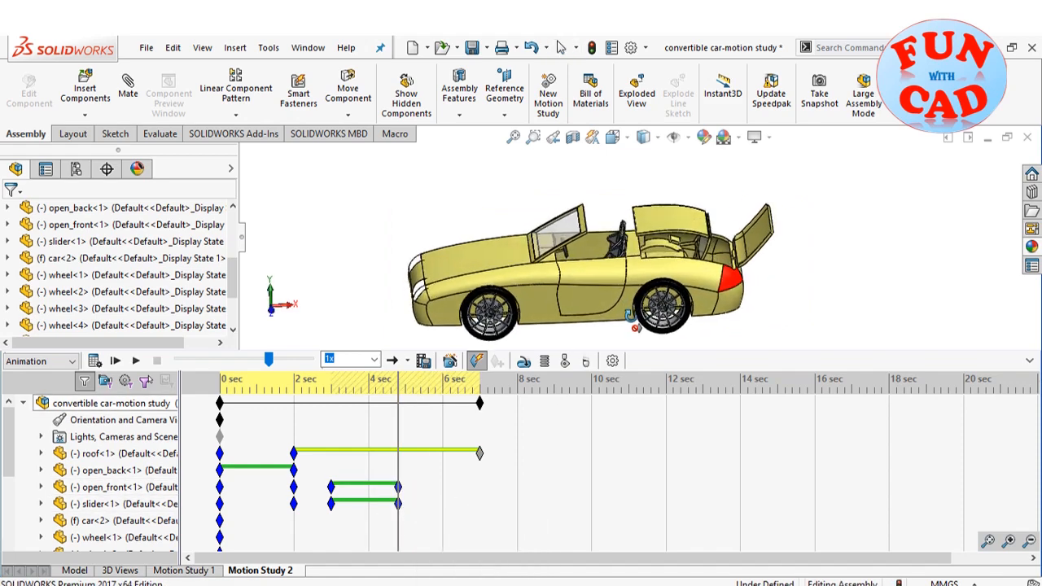
scroll(670, 254, down, 2)
scroll(672, 252, down, 2)
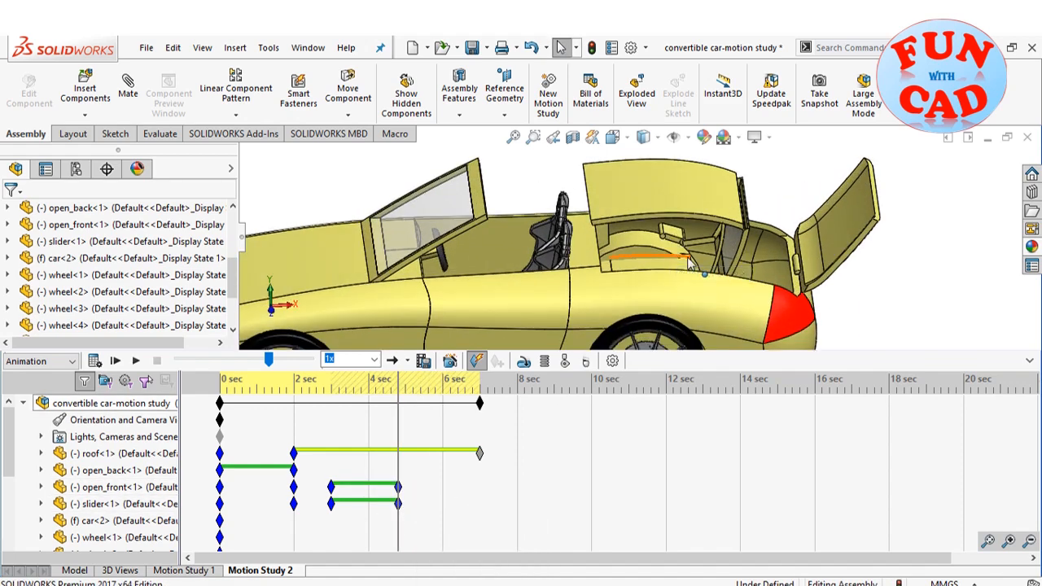
click(684, 265)
drag(684, 265, 605, 255)
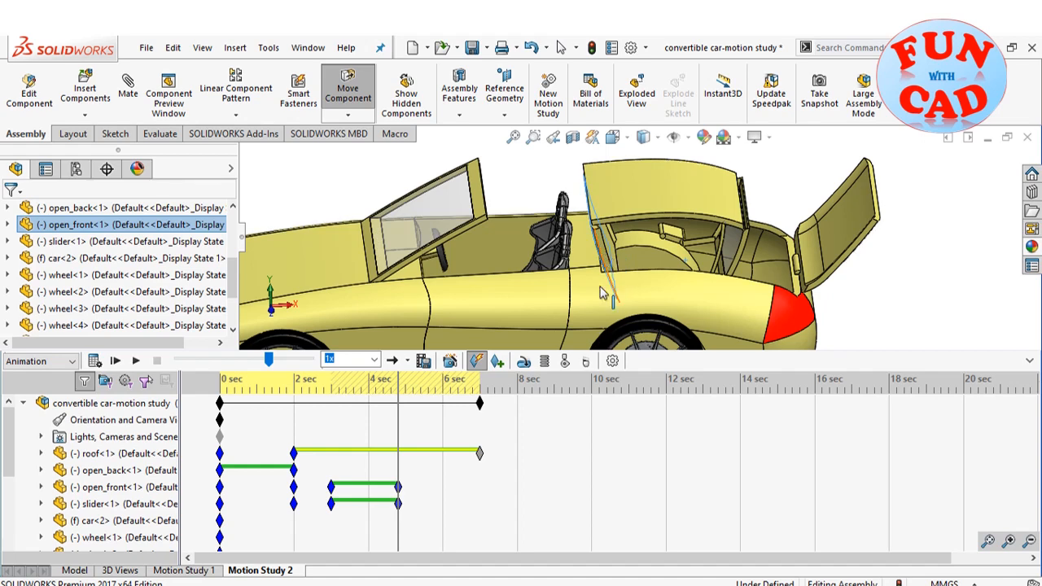
key(Escape)
scroll(589, 297, up, 2)
scroll(588, 301, up, 2)
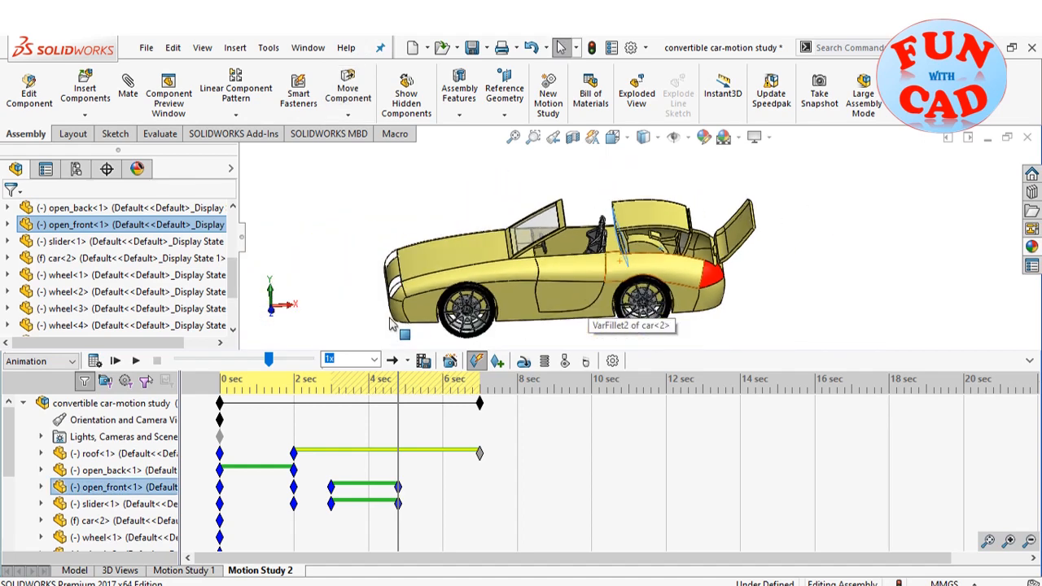
Check the upright open_front cover from the front view and recalculate the motion study
click(273, 316)
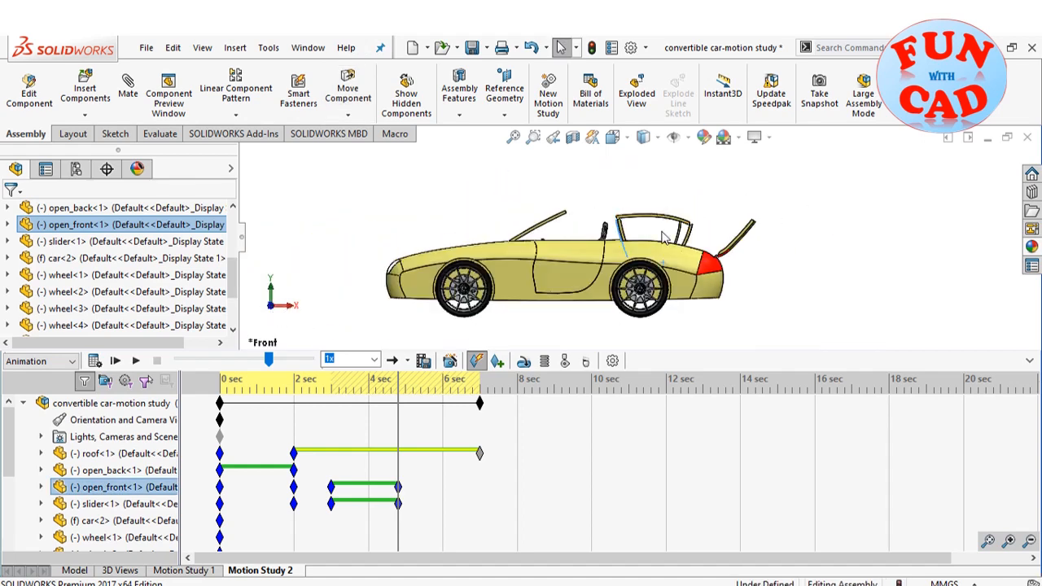
scroll(664, 236, down, 2)
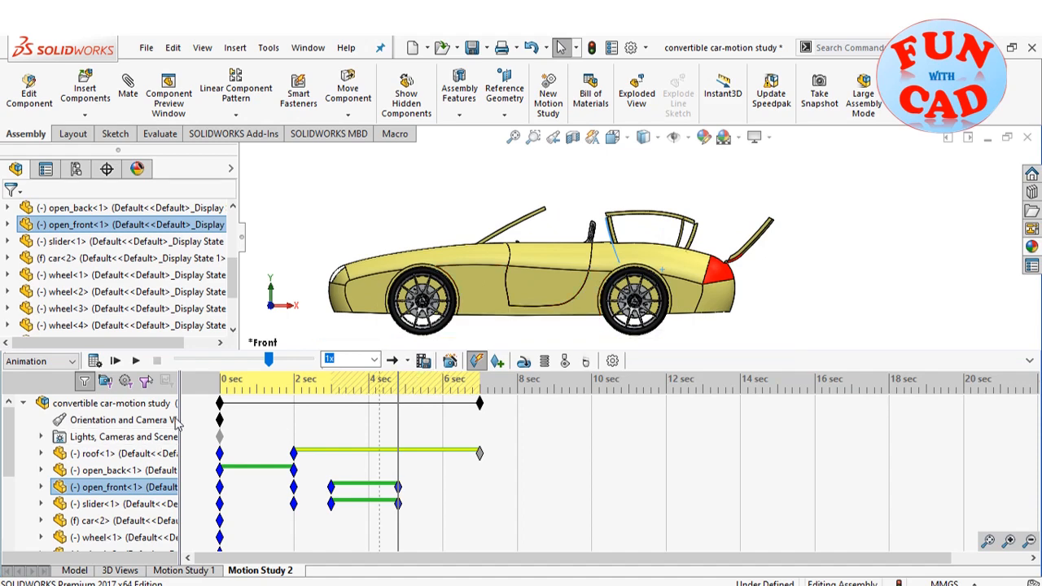
click(99, 362)
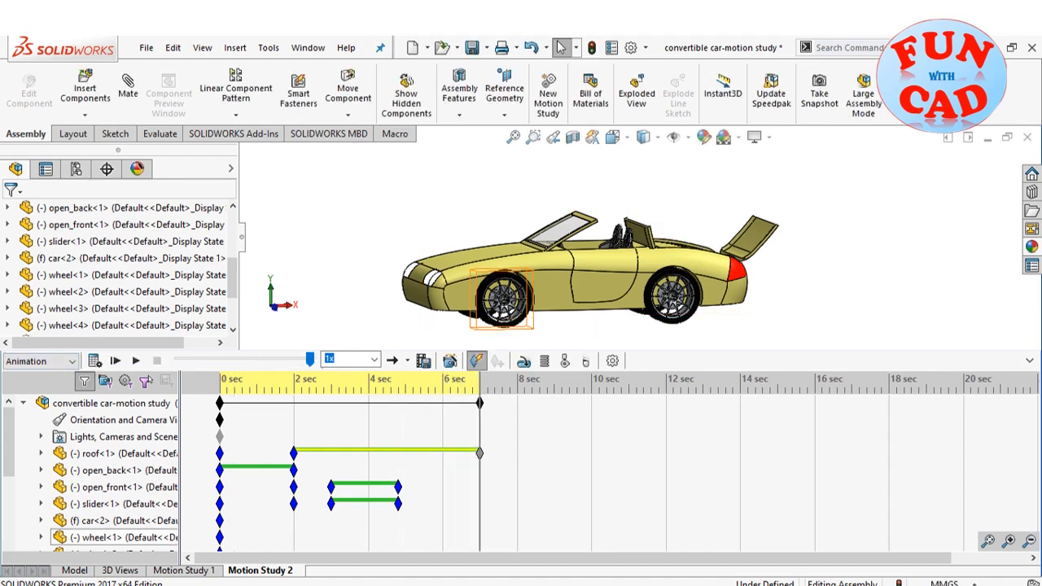
Place keys at 7 seconds for the open_front cover, the slider and the open_back cover
right_click(481, 487)
click(512, 519)
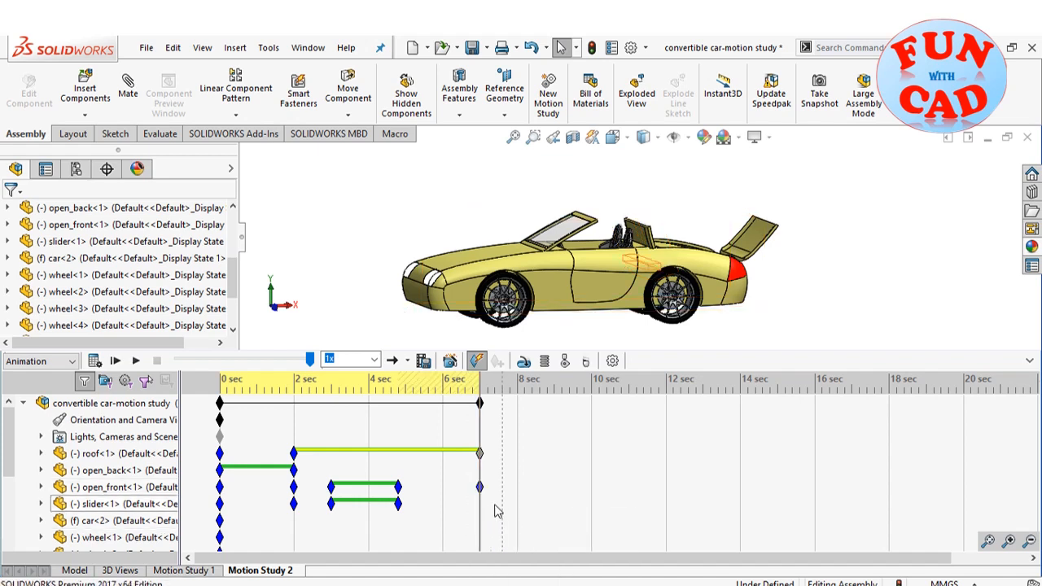
right_click(478, 499)
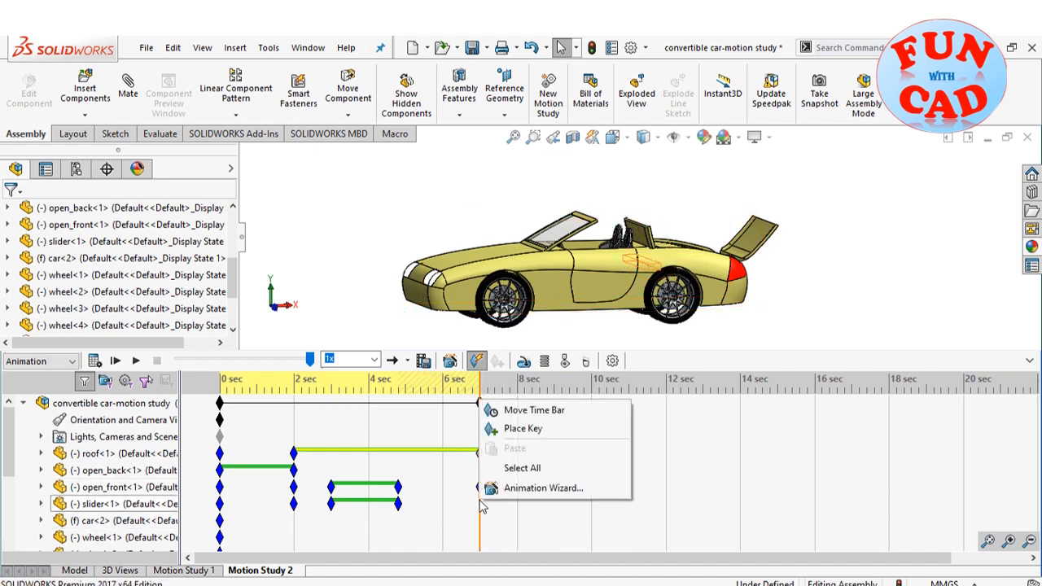
click(523, 429)
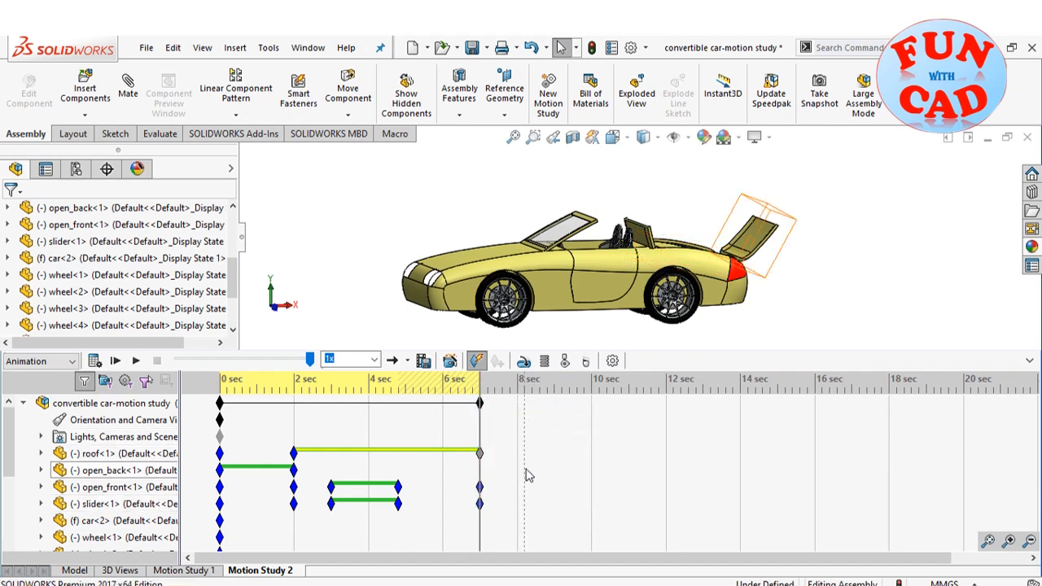
right_click(479, 468)
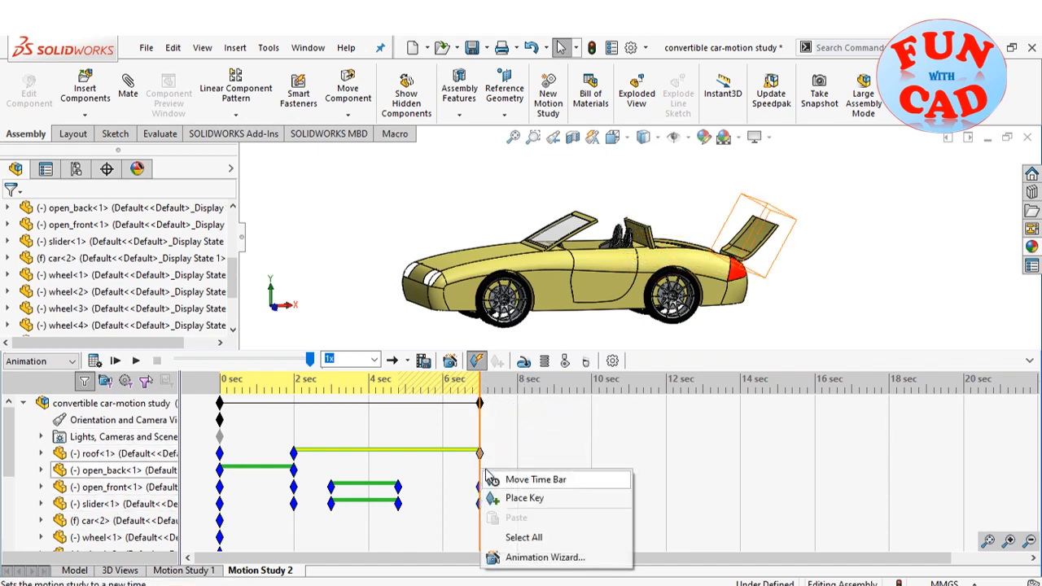
click(496, 431)
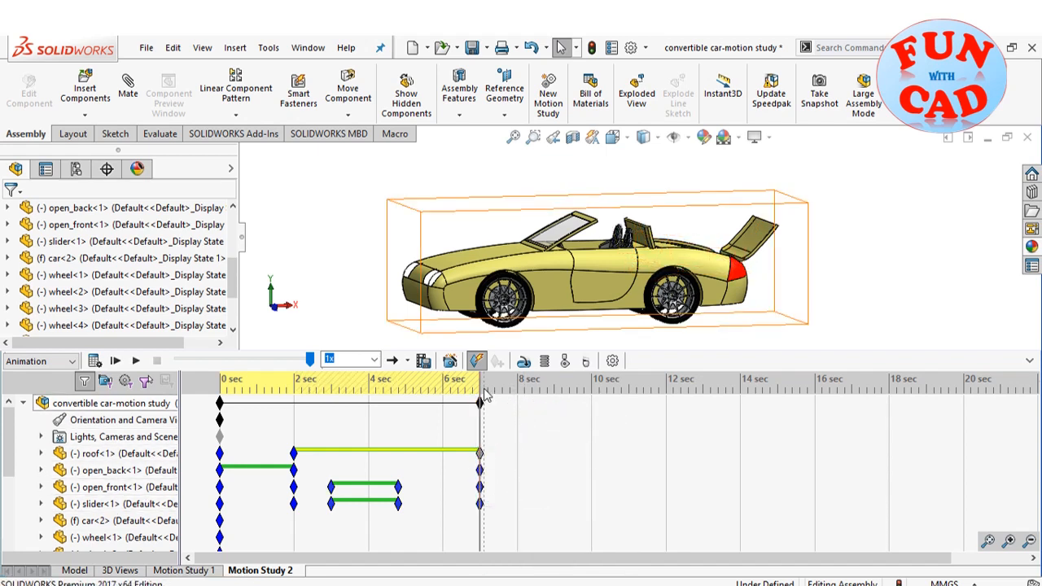
Move the time bar to 10 seconds and swing the open_back cover closed onto the rear body
drag(482, 388, 592, 388)
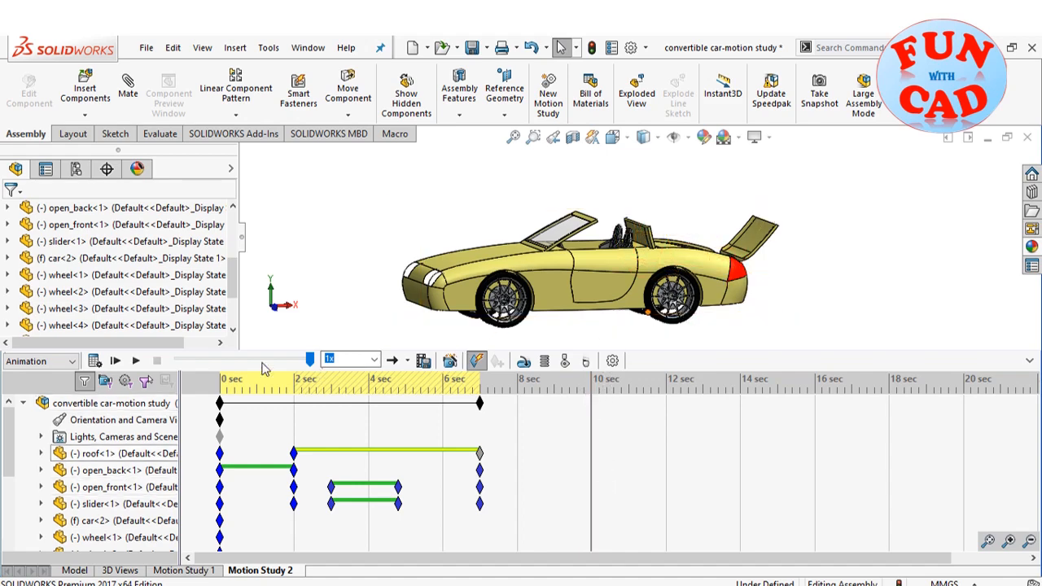
click(273, 311)
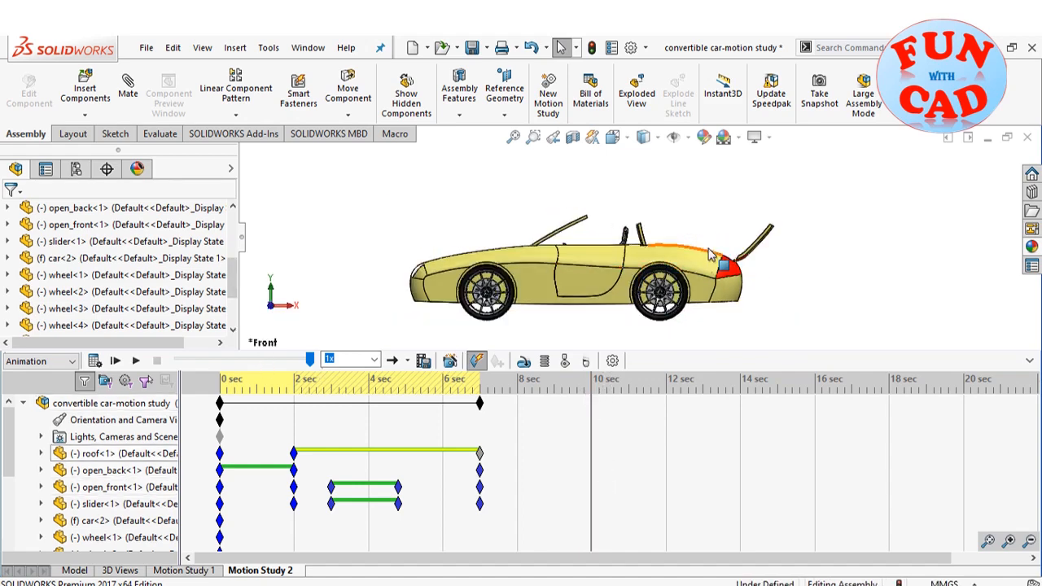
scroll(737, 236, down, 4)
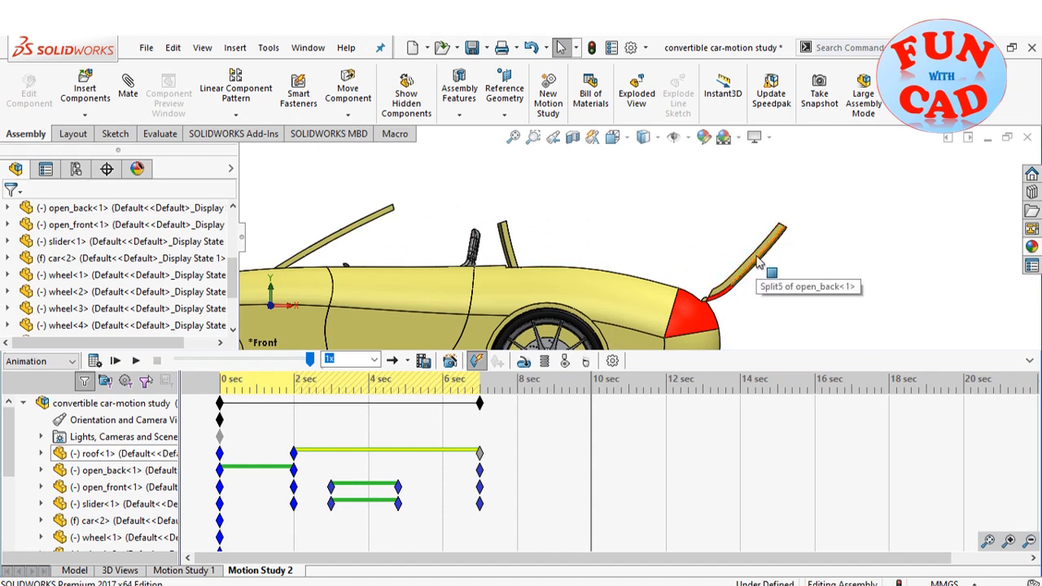
click(757, 260)
drag(757, 261, 627, 285)
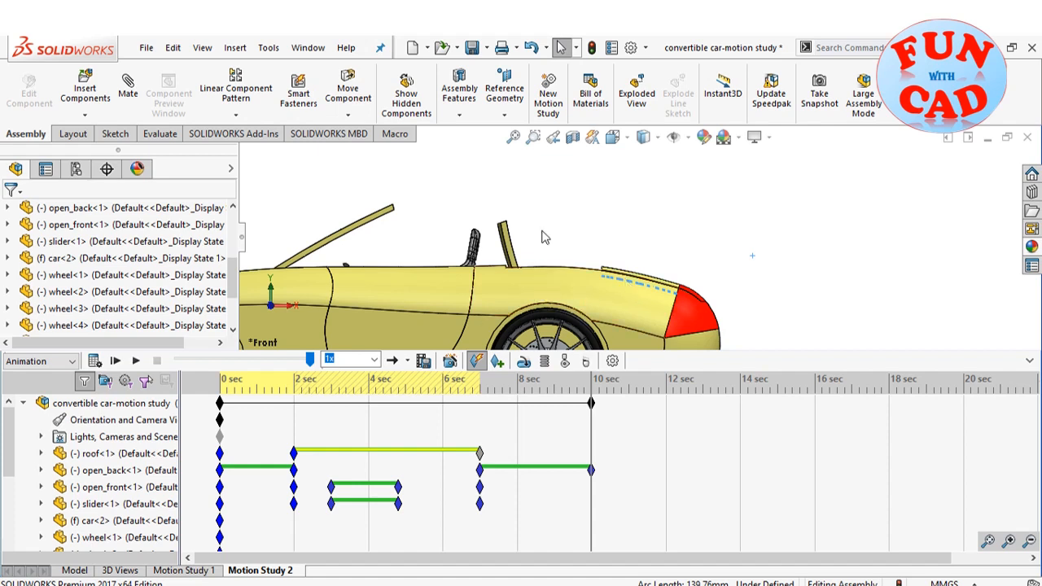
Lift the open_front cover and its slider up to the body surface at 10 seconds, and fix the slider there
scroll(534, 250, down, 2)
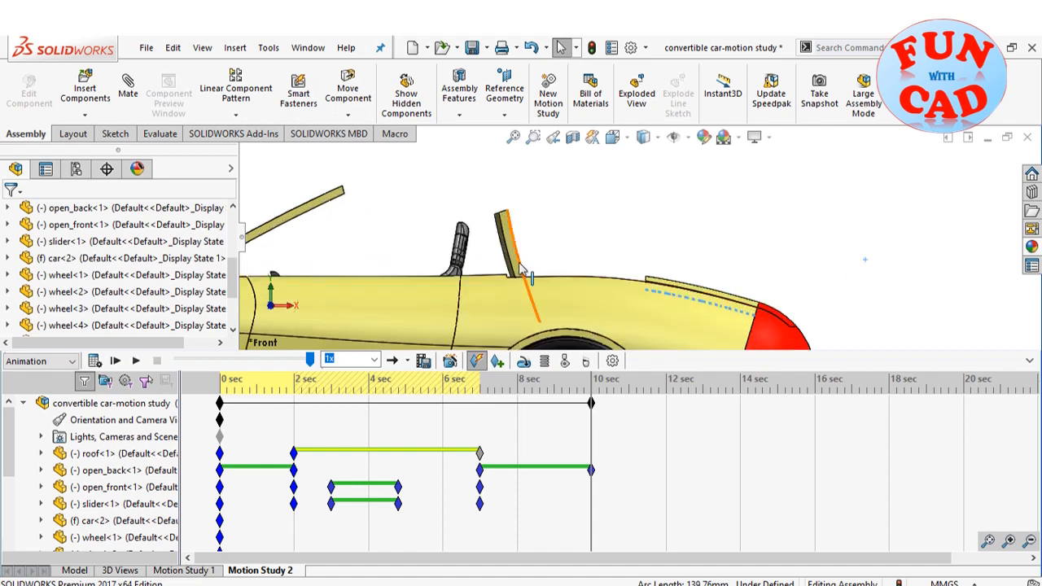
drag(518, 268, 518, 215)
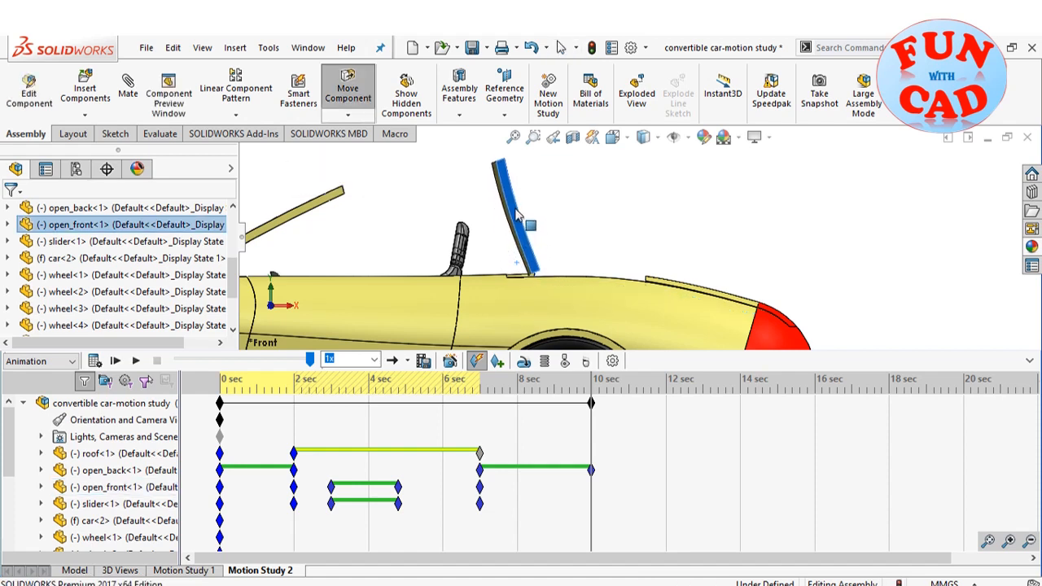
scroll(519, 246, down, 5)
right_click(531, 308)
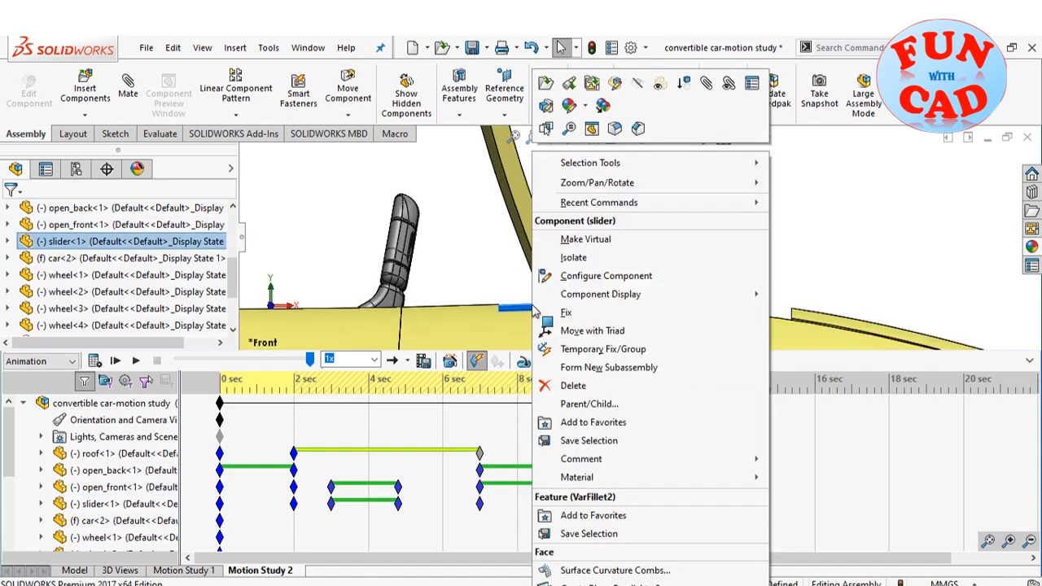
click(569, 314)
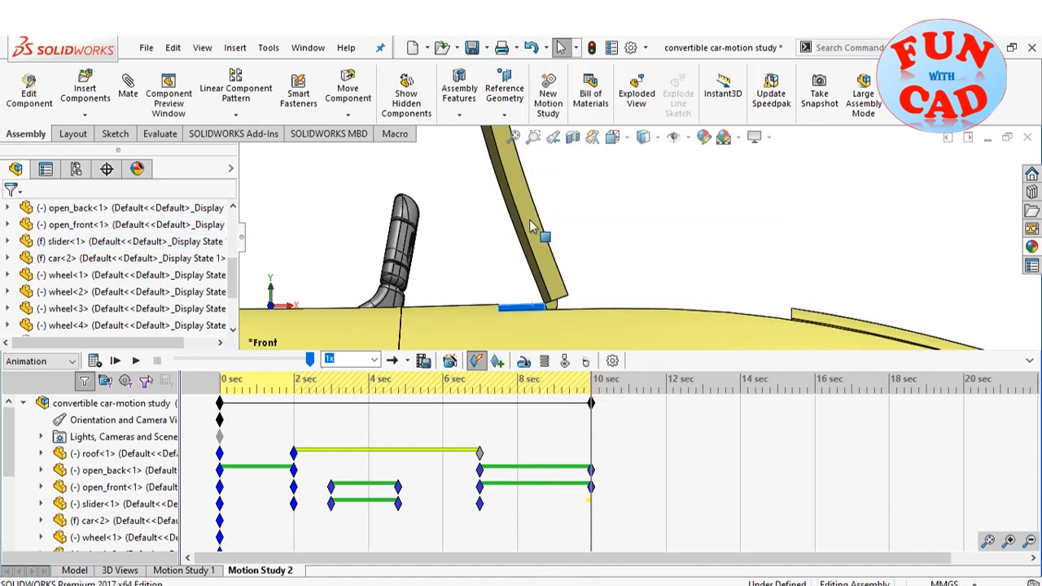
Swing the open_front cover down flush with the rear body and set the slider back to floating
click(533, 227)
drag(568, 230, 678, 329)
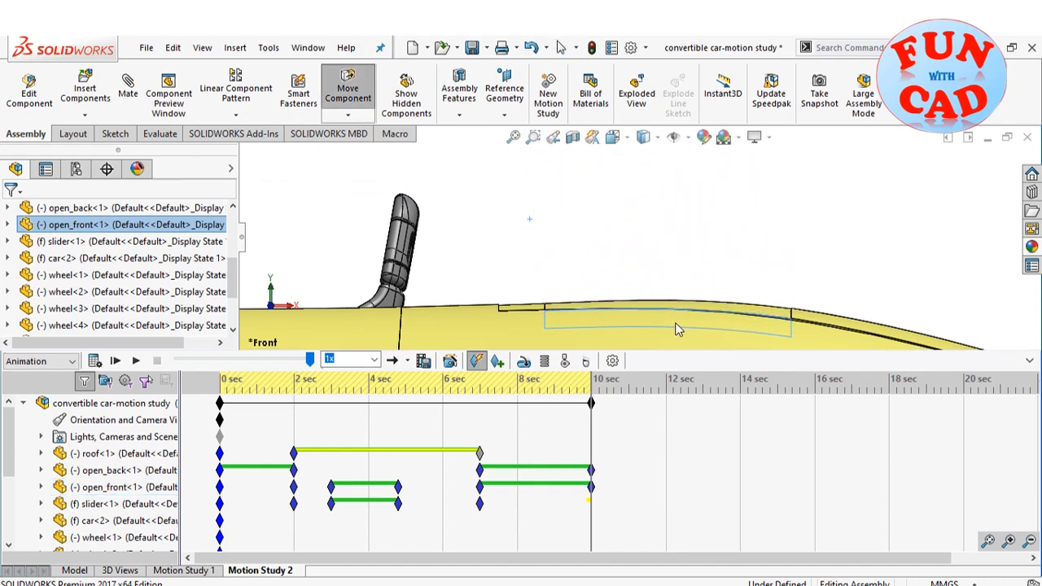
key(Escape)
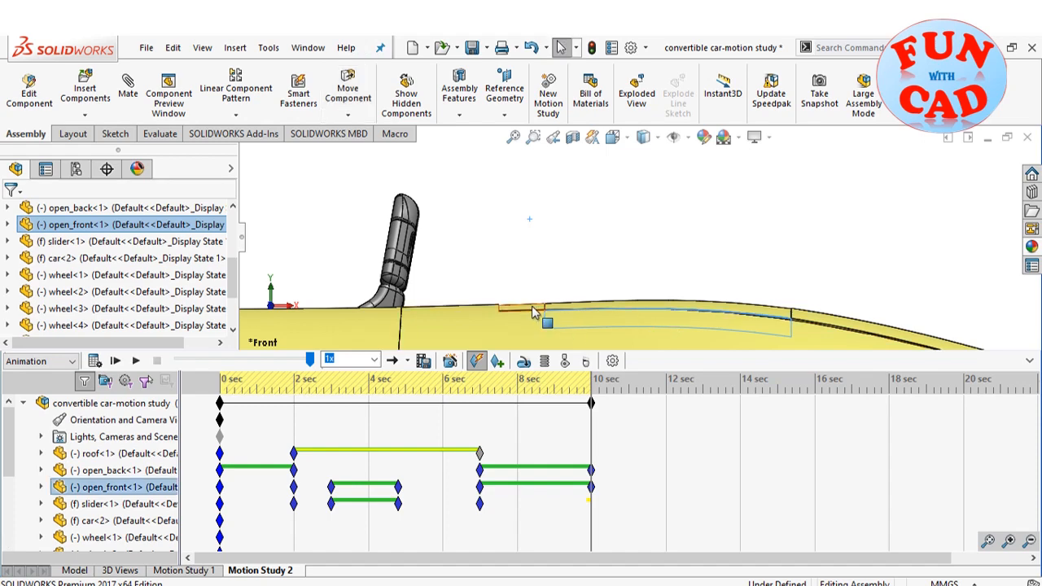
click(533, 311)
right_click(533, 312)
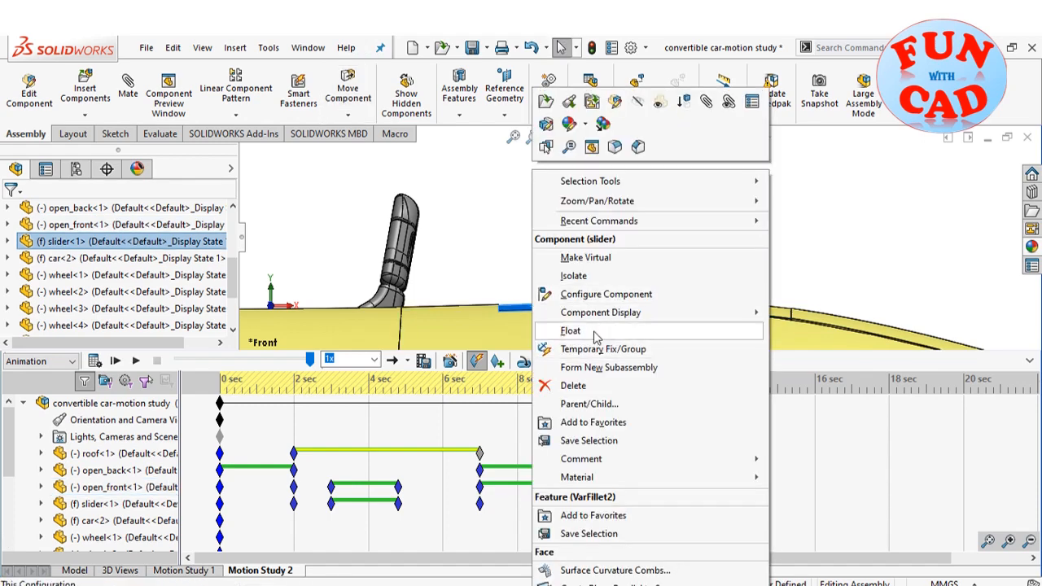
click(593, 330)
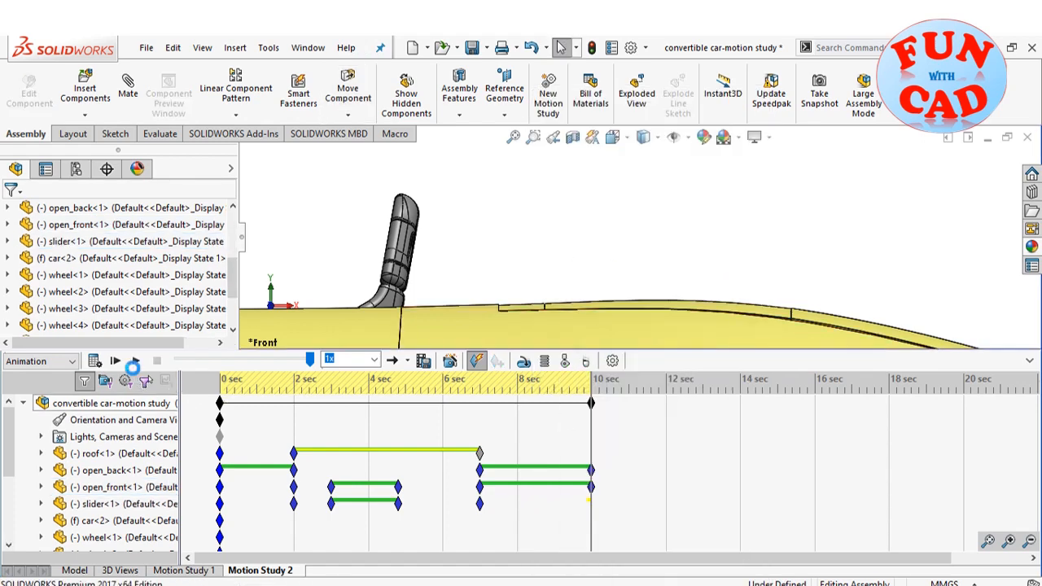
Recalculate the motion study, play the animation, return it to the start and replay it in the front view
click(102, 363)
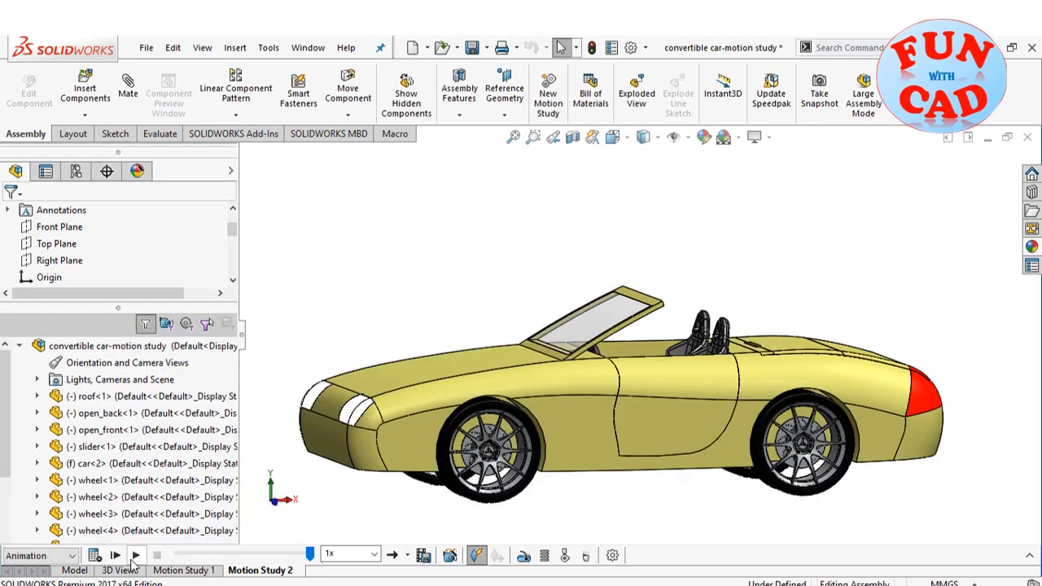
click(134, 556)
drag(196, 555, 177, 555)
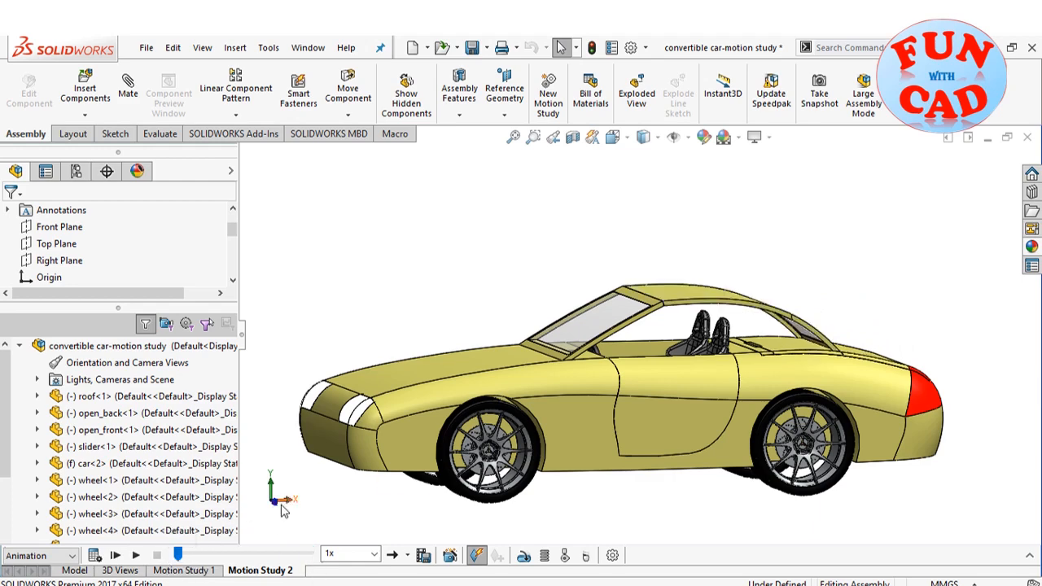
click(275, 504)
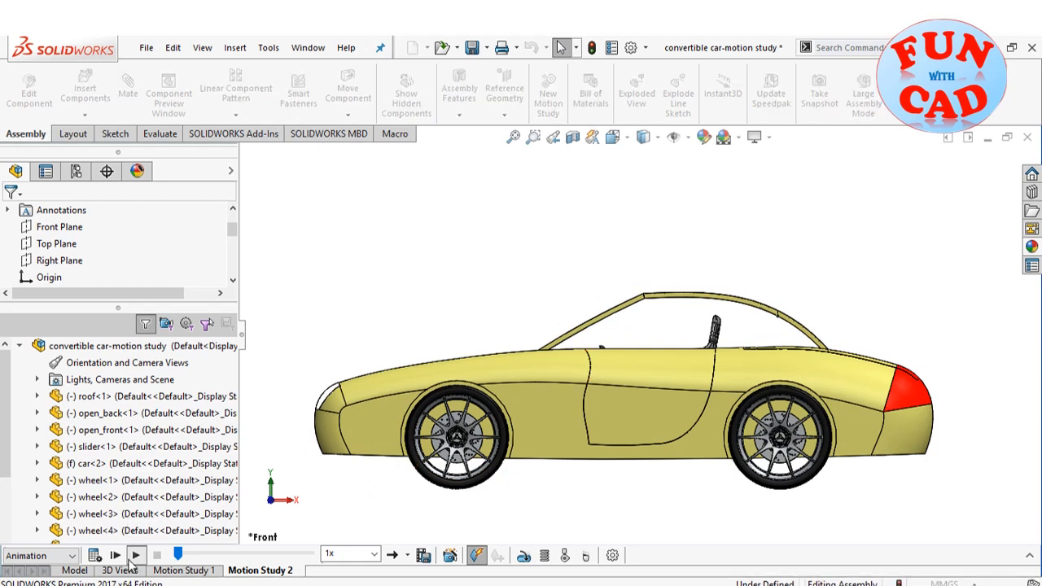
click(130, 559)
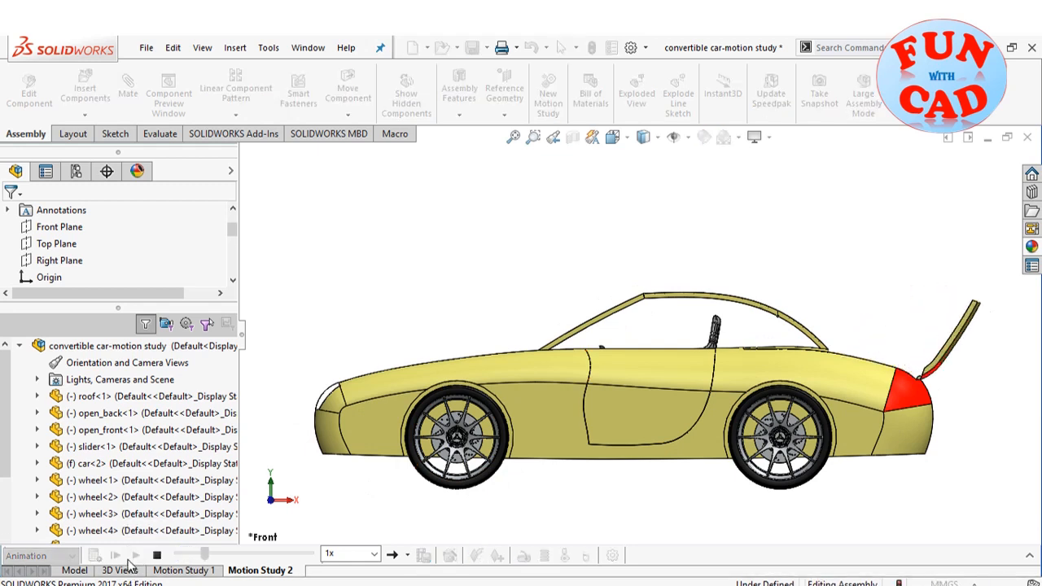